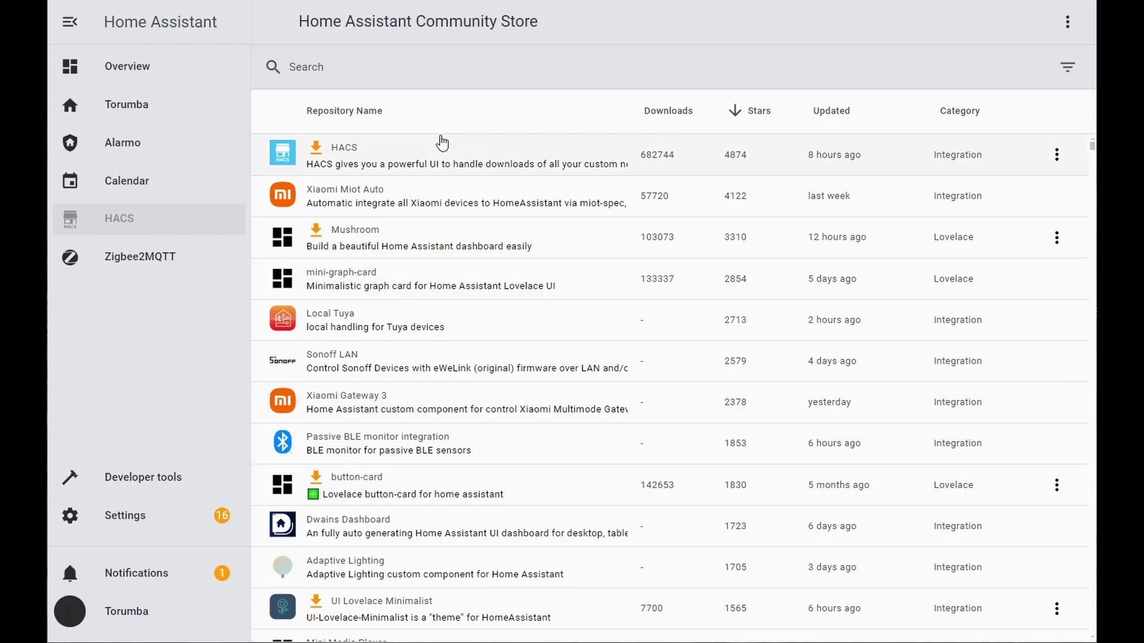
# Search HACS for 'button', open the button-card repository and read through its README
pyautogui.click(471, 63)
pyautogui.write('button')
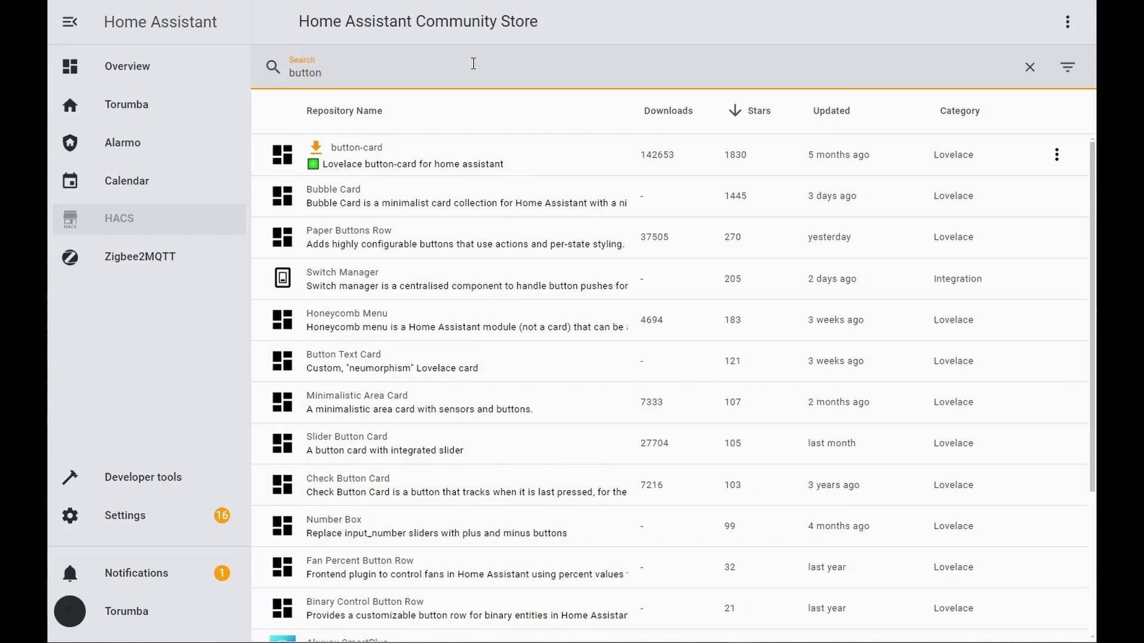
pyautogui.click(498, 161)
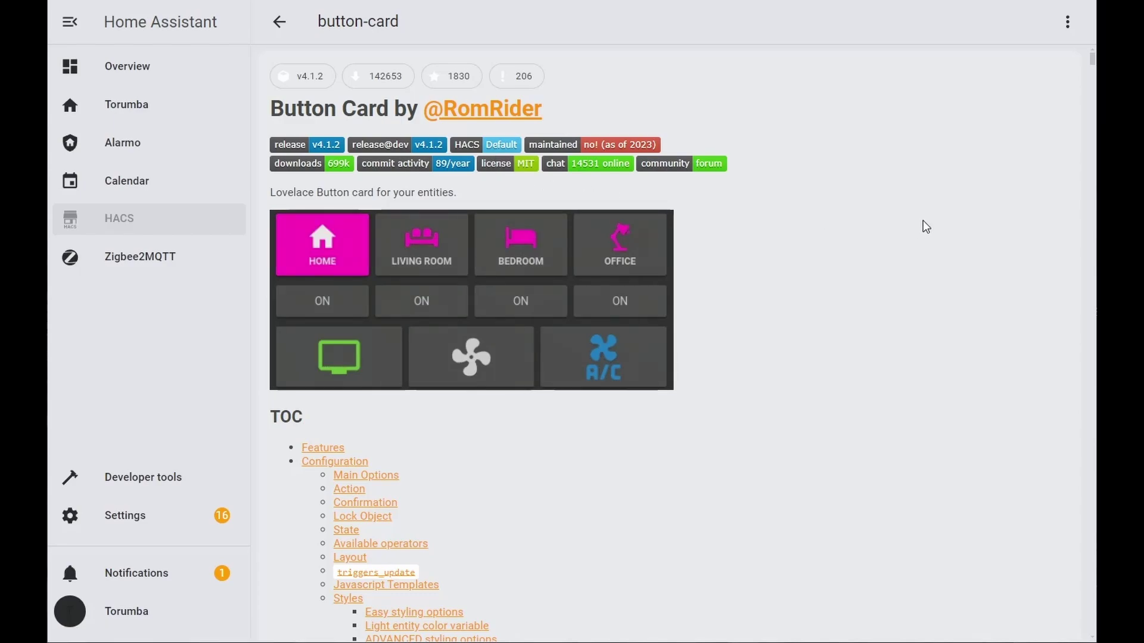
pyautogui.scroll(-20, 925, 225)
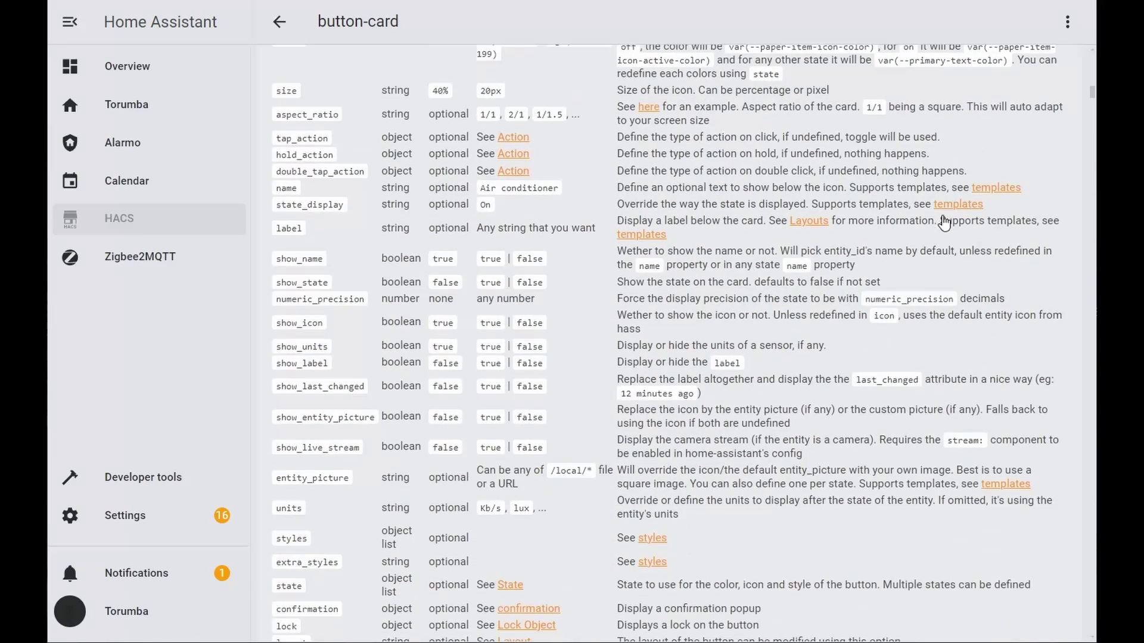
pyautogui.scroll(-20, 944, 221)
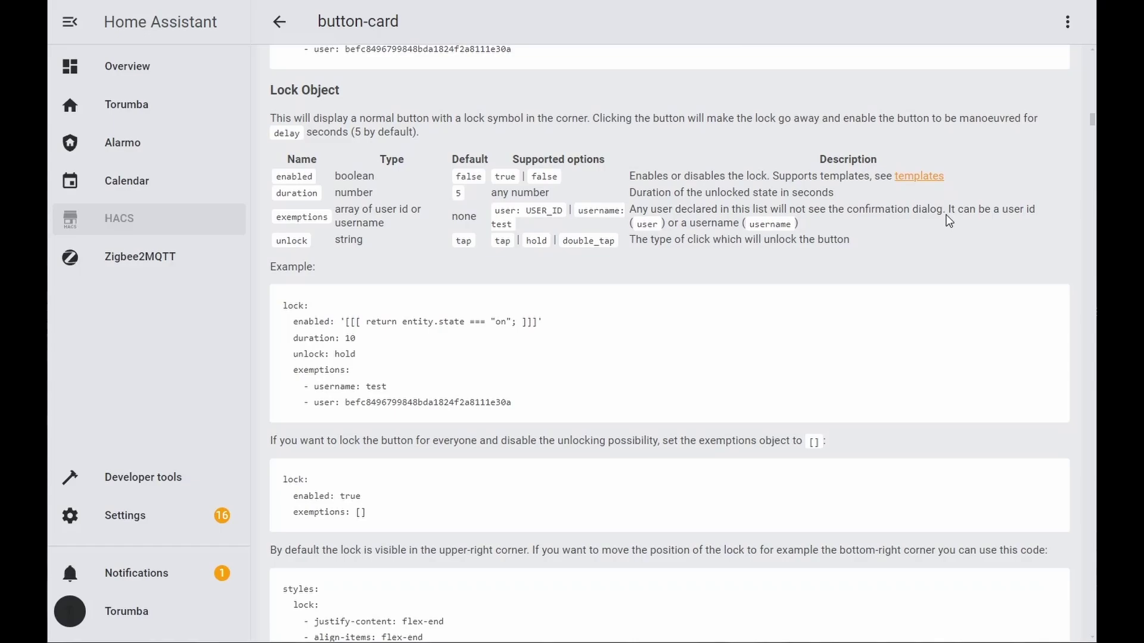
pyautogui.scroll(-15, 949, 222)
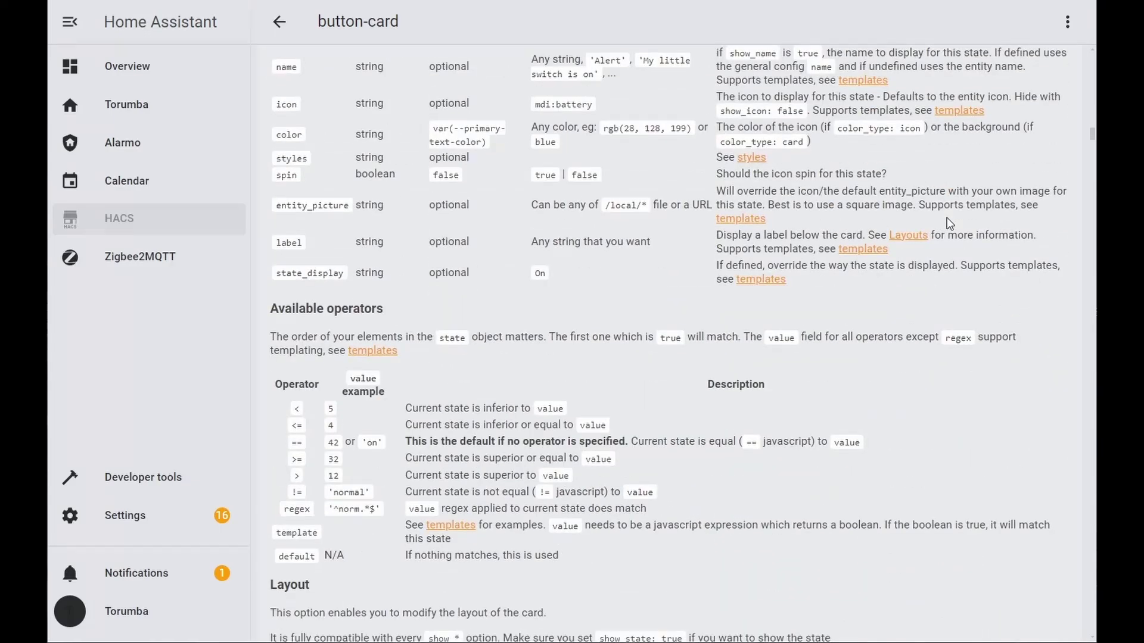
pyautogui.scroll(-20, 947, 223)
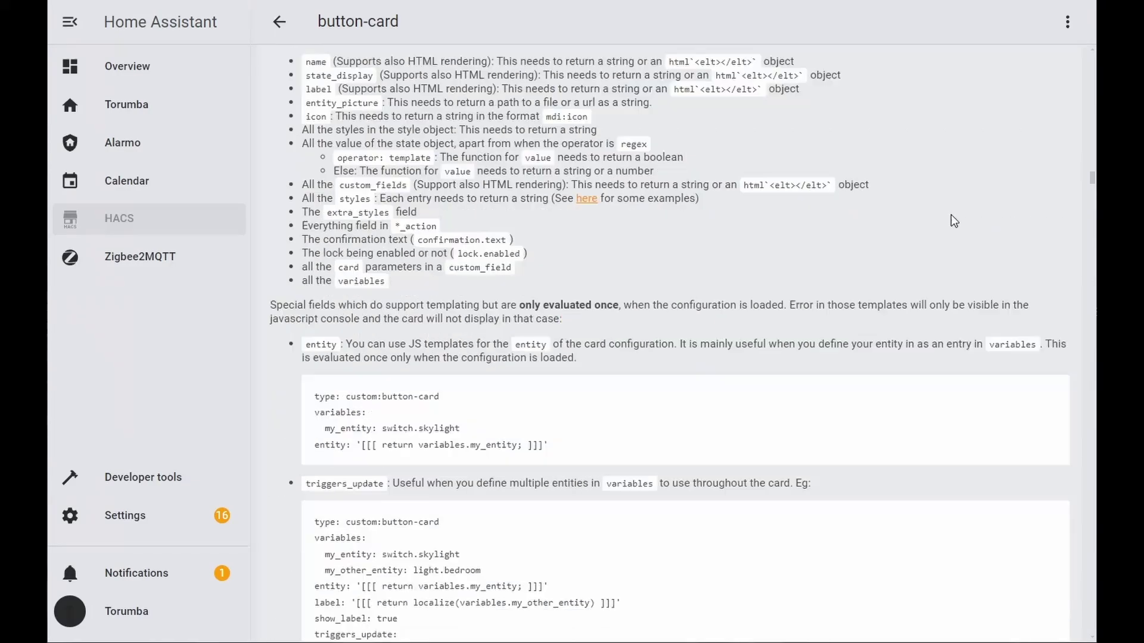
pyautogui.scroll(-20, 952, 216)
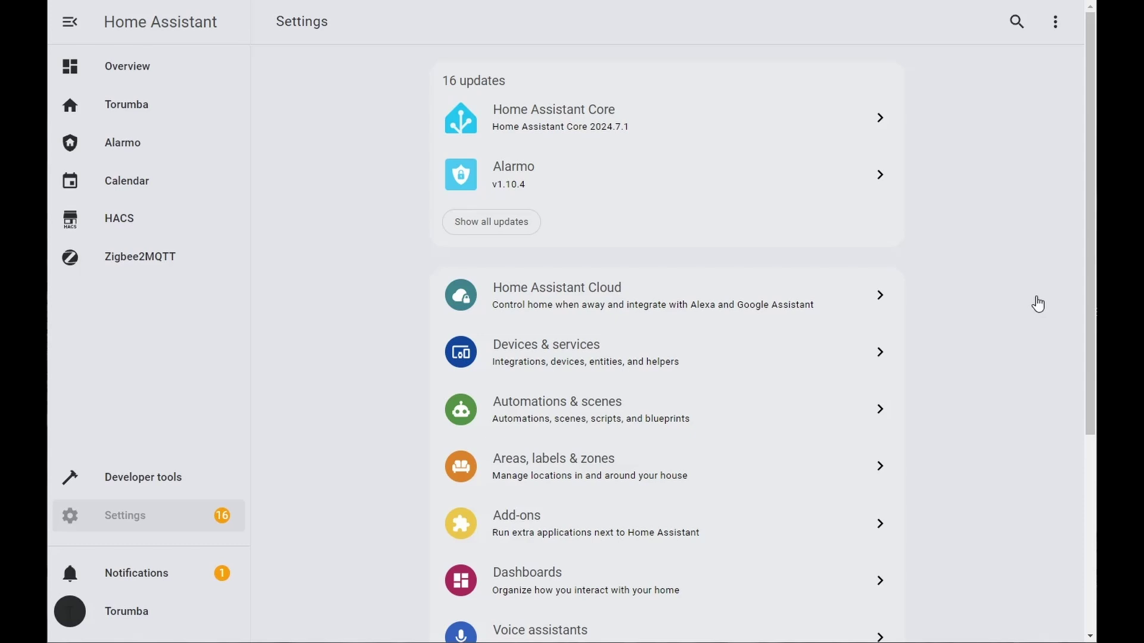
# Add a from-scratch dashboard titled 'demo' under Settings > Dashboards
pyautogui.click(138, 525)
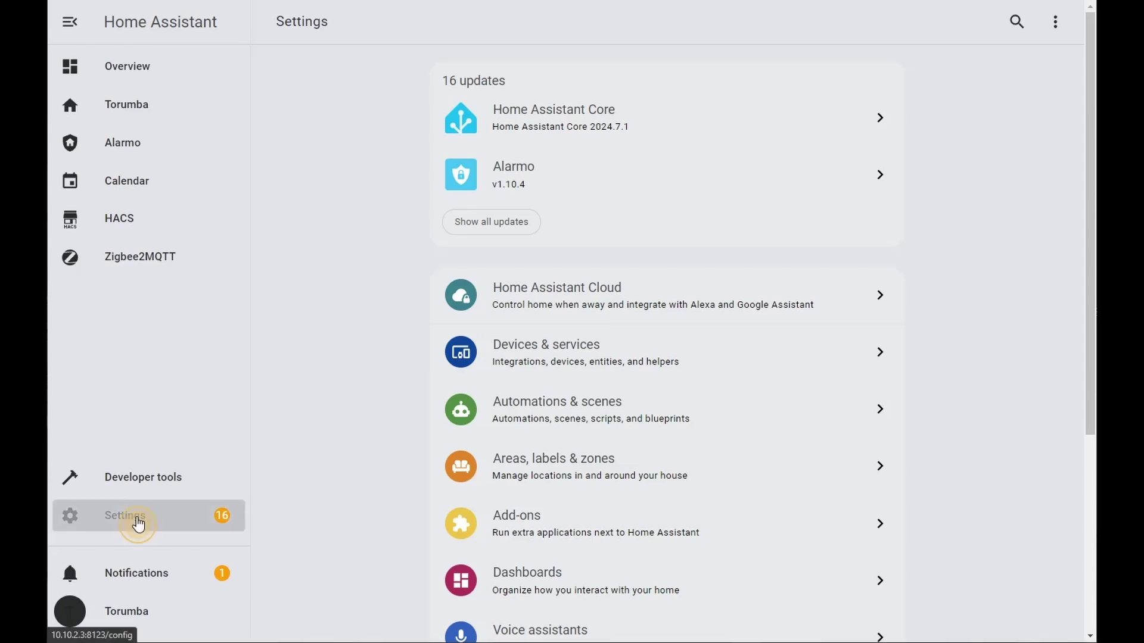
pyautogui.click(602, 590)
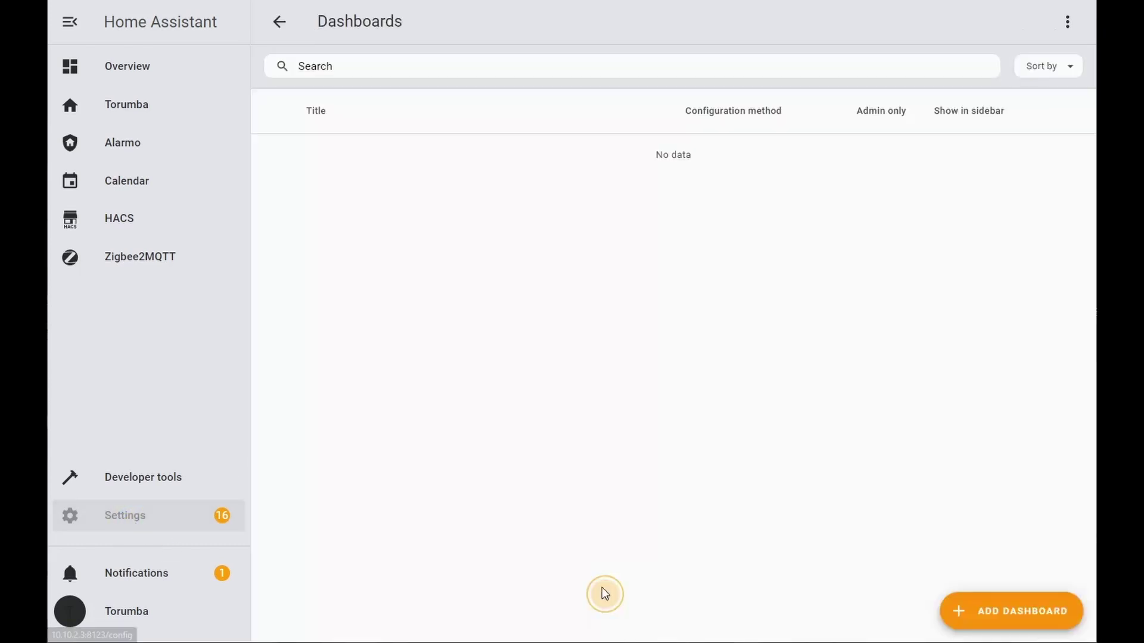
pyautogui.click(992, 622)
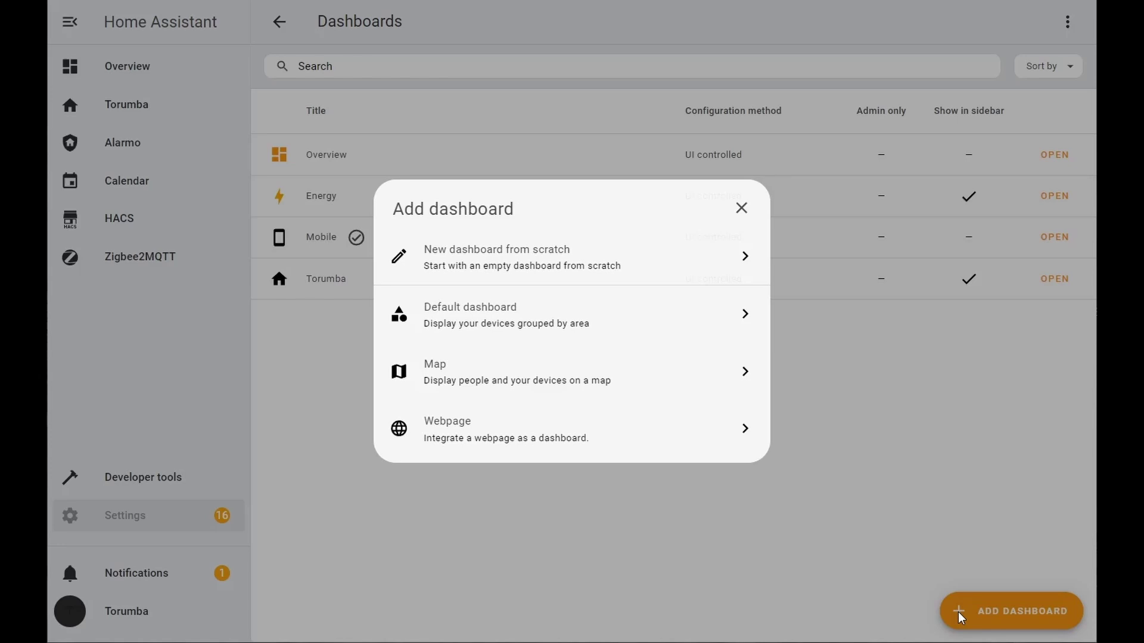
pyautogui.click(529, 268)
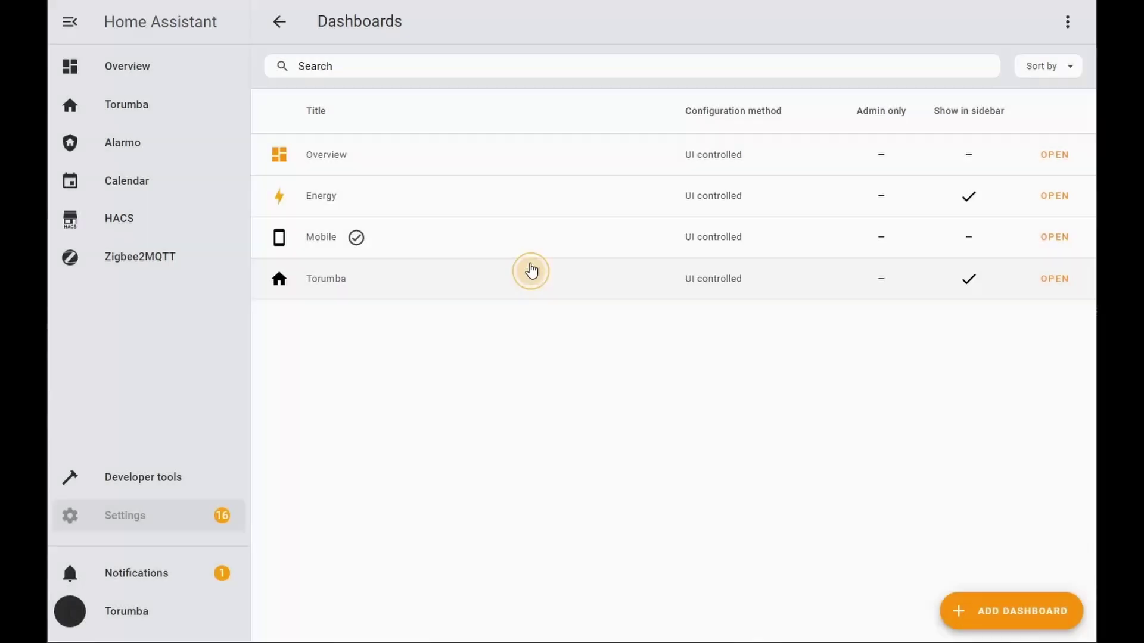
pyautogui.click(552, 205)
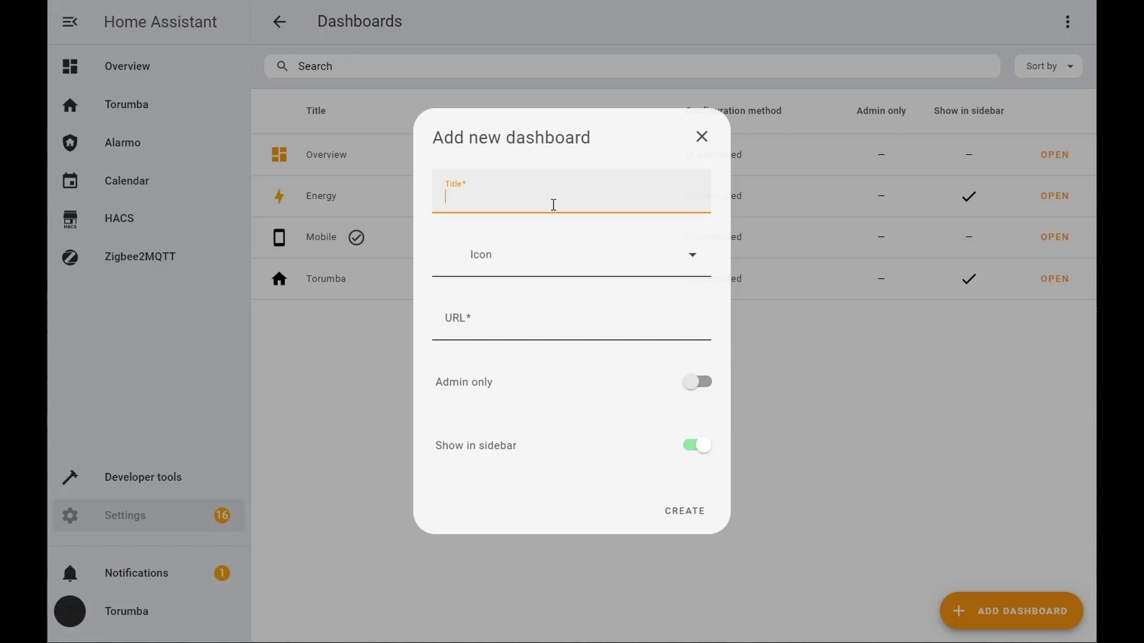
pyautogui.write('demo')
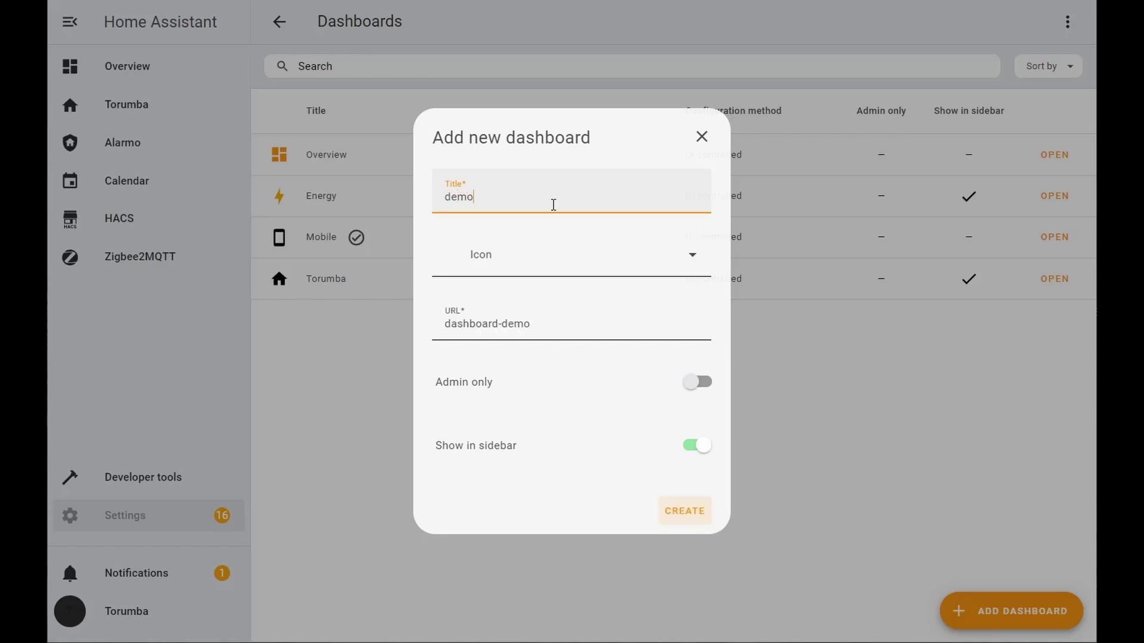
pyautogui.click(700, 522)
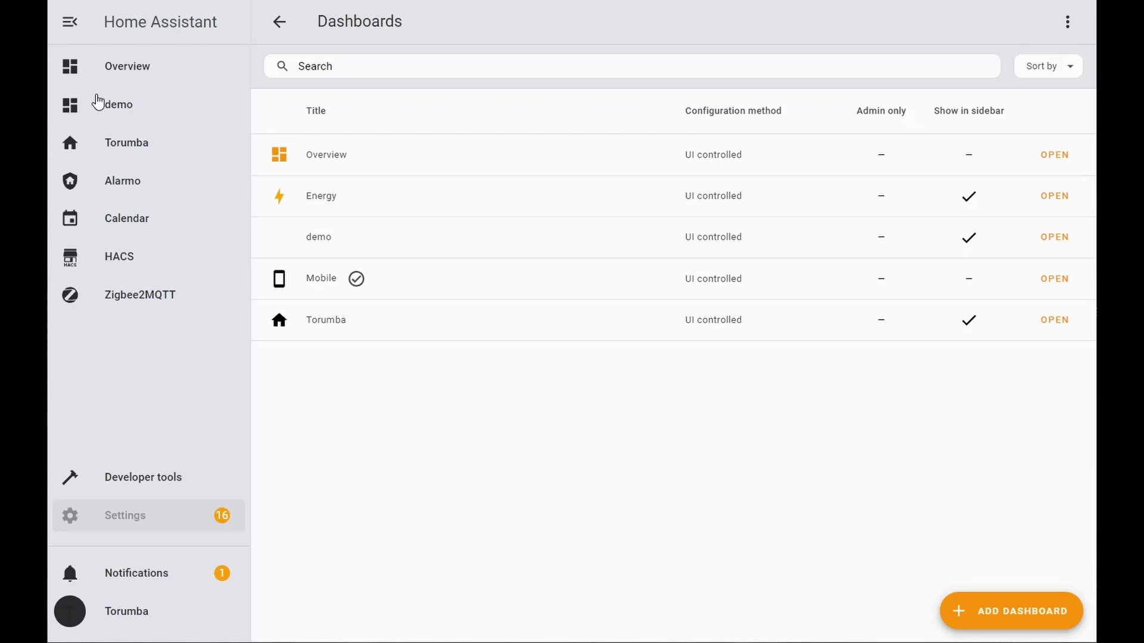
# Put the demo dashboard in edit mode and pick the Grid card after searching 'gr'
pyautogui.click(134, 106)
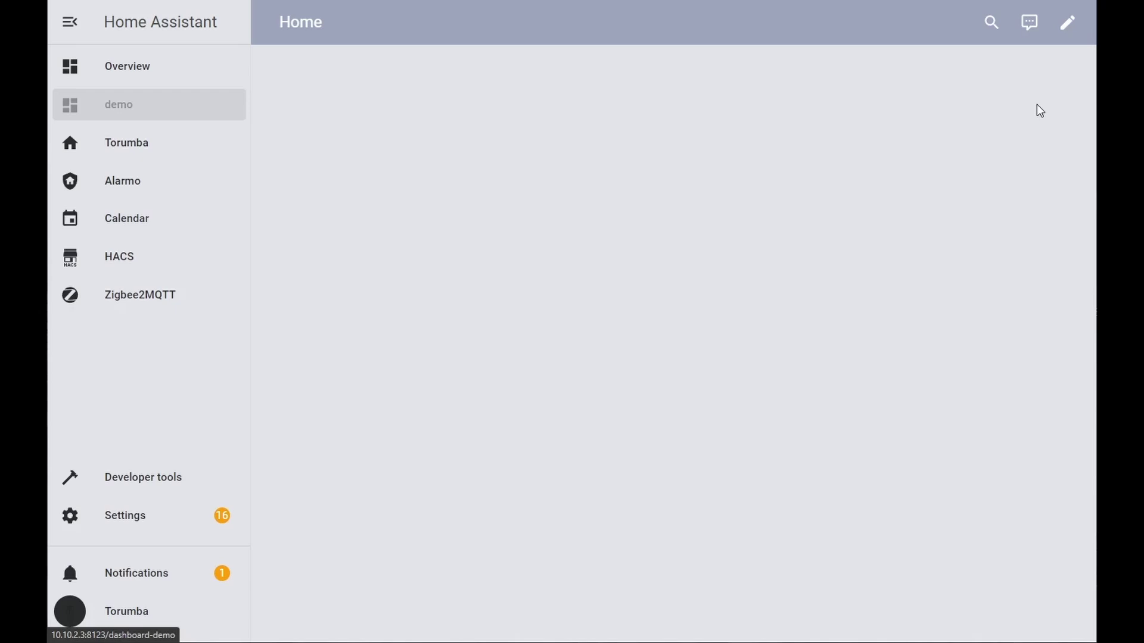
pyautogui.click(1067, 24)
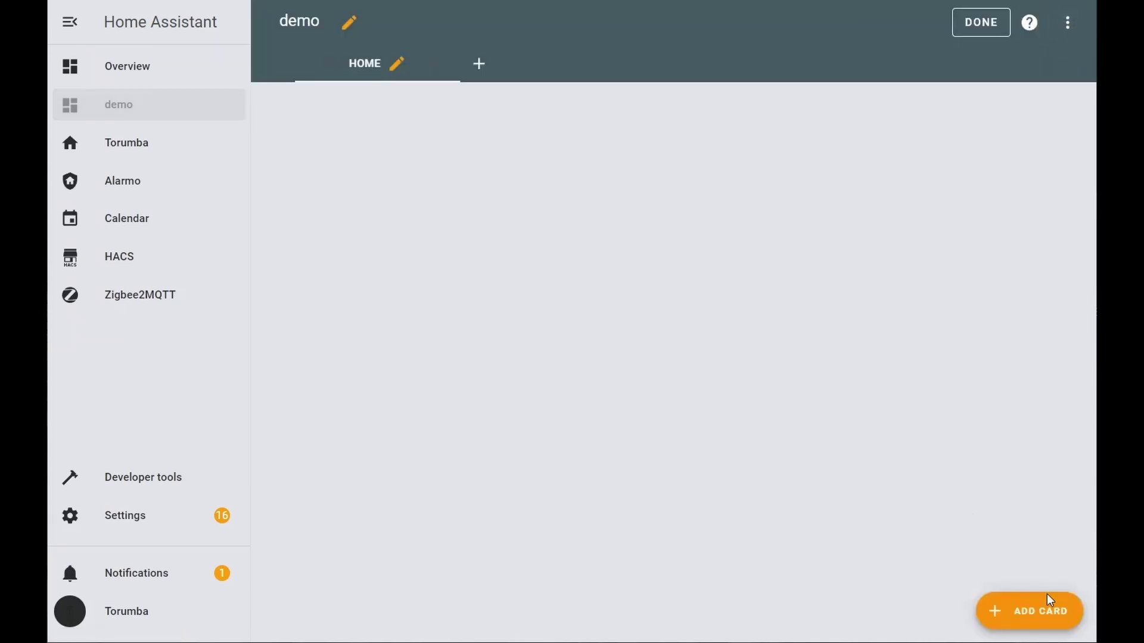
pyautogui.click(1047, 612)
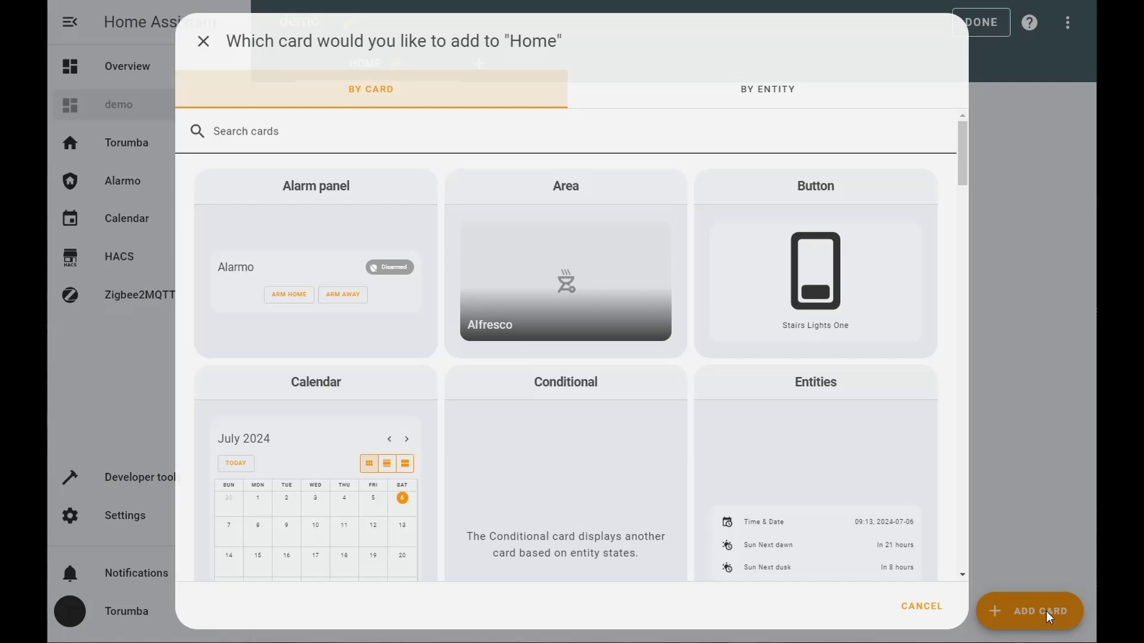
pyautogui.click(567, 143)
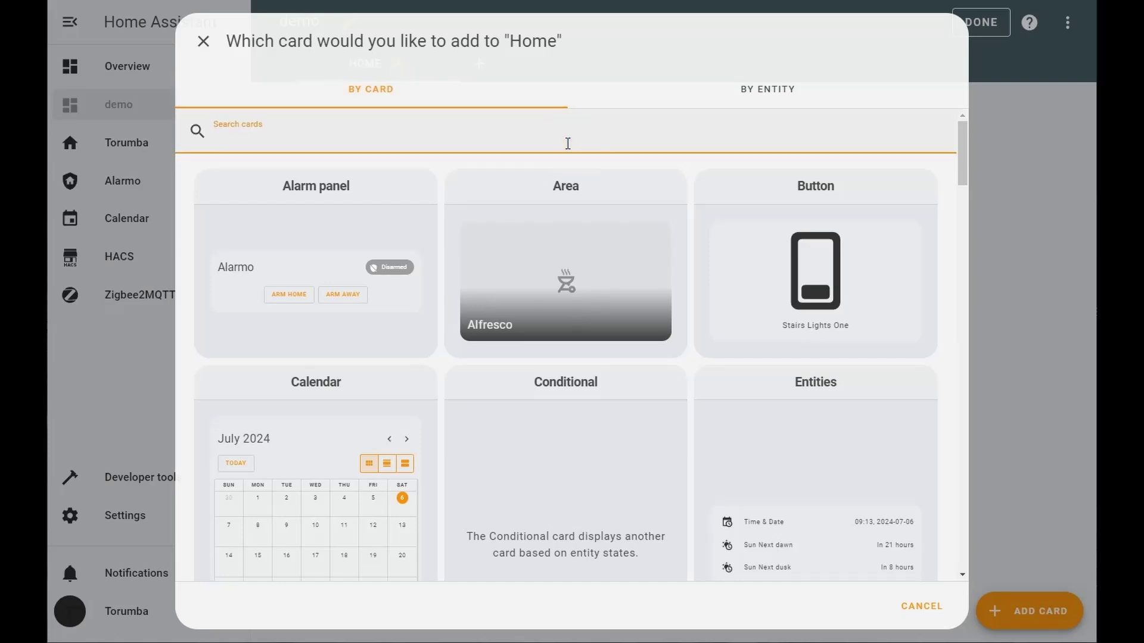
pyautogui.write('gr')
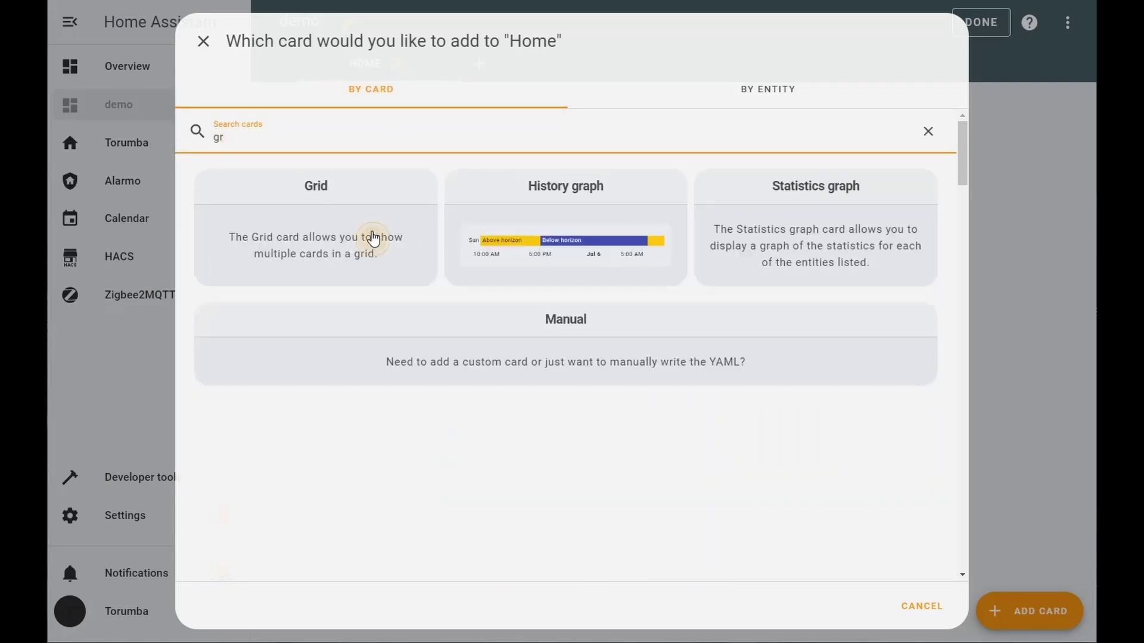
pyautogui.click(372, 237)
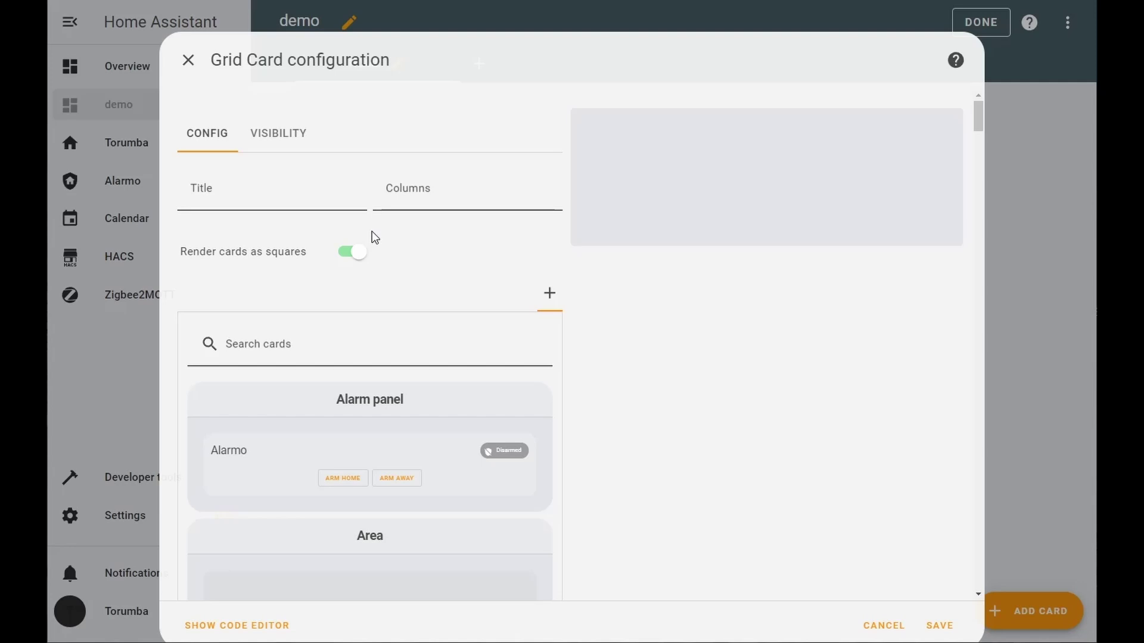
# Set the grid to 2 columns, add a Custom: Button-Card inside it, and save
pyautogui.click(426, 203)
pyautogui.write('2')
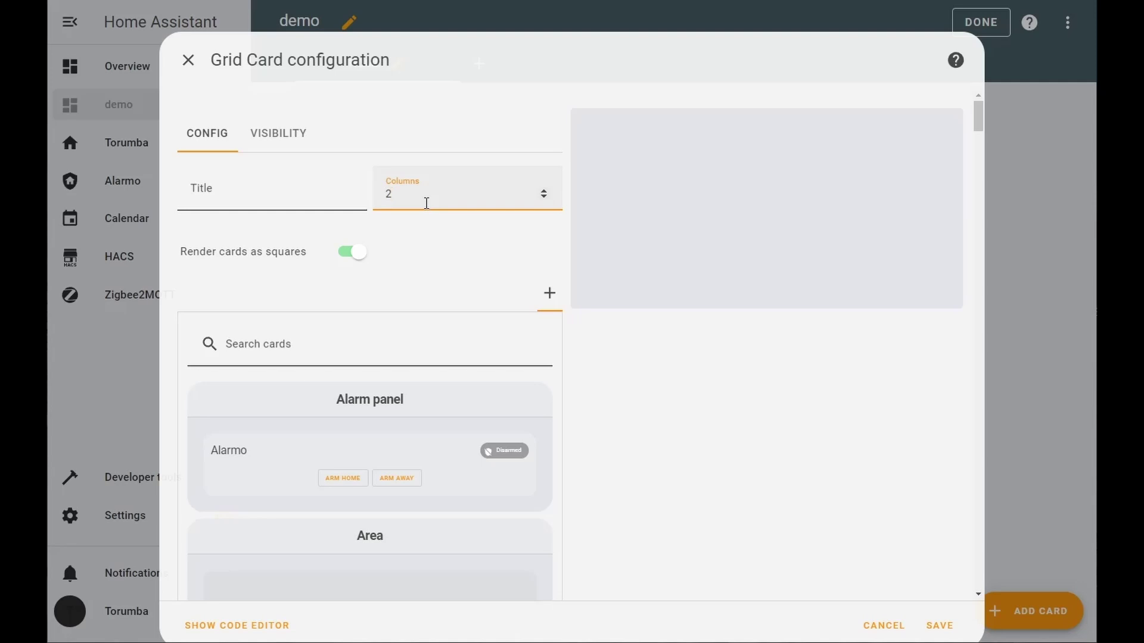
pyautogui.click(280, 352)
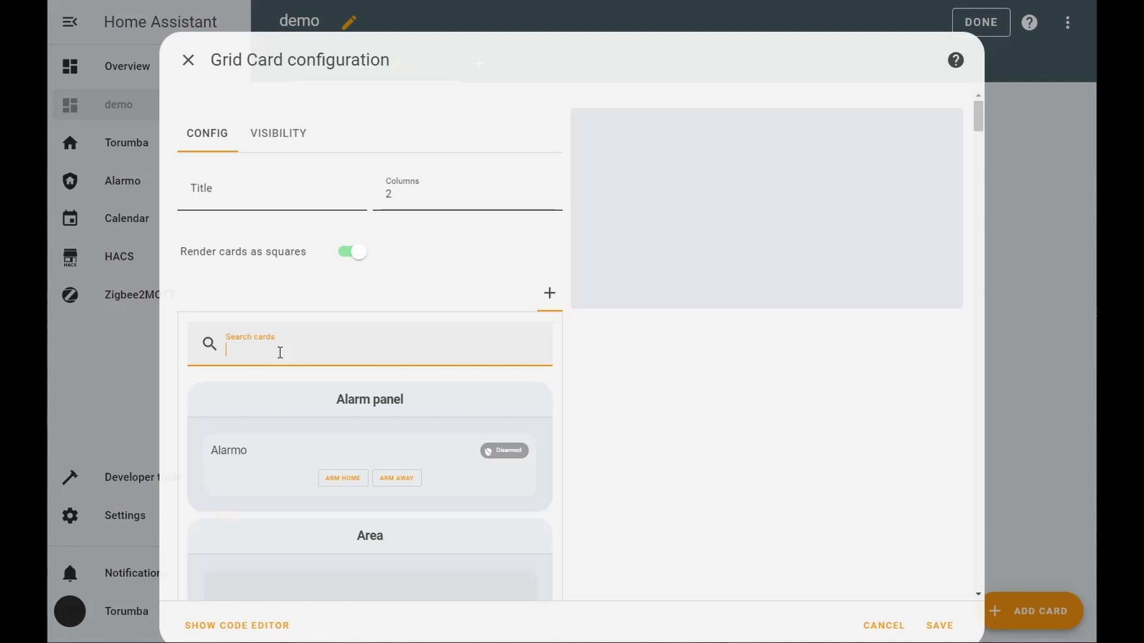
pyautogui.write('button')
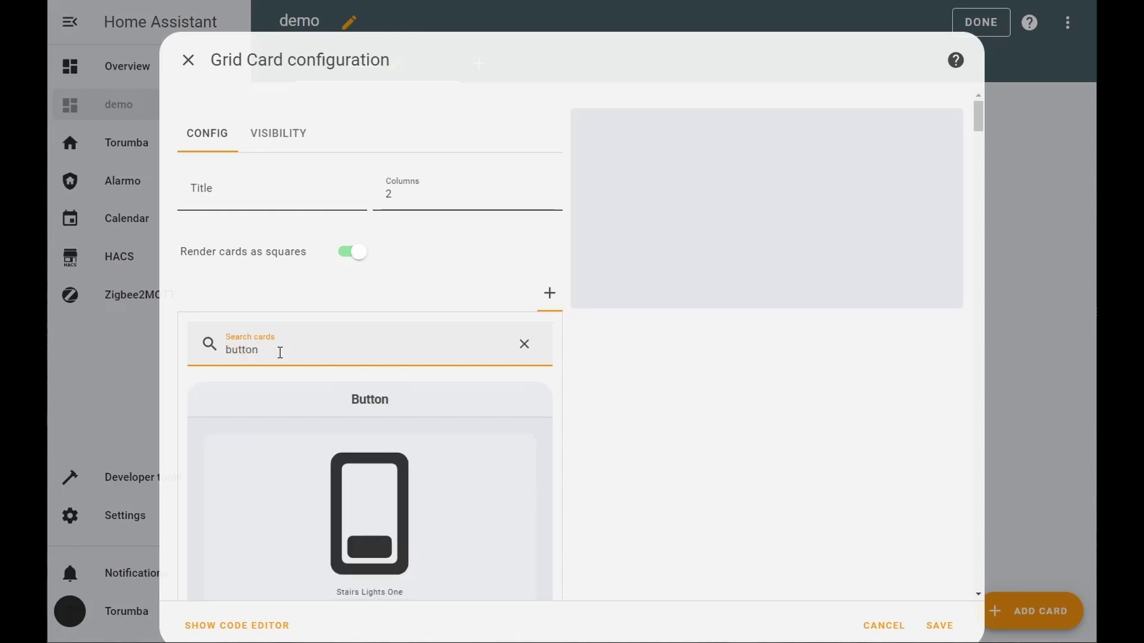
pyautogui.scroll(-5, 359, 347)
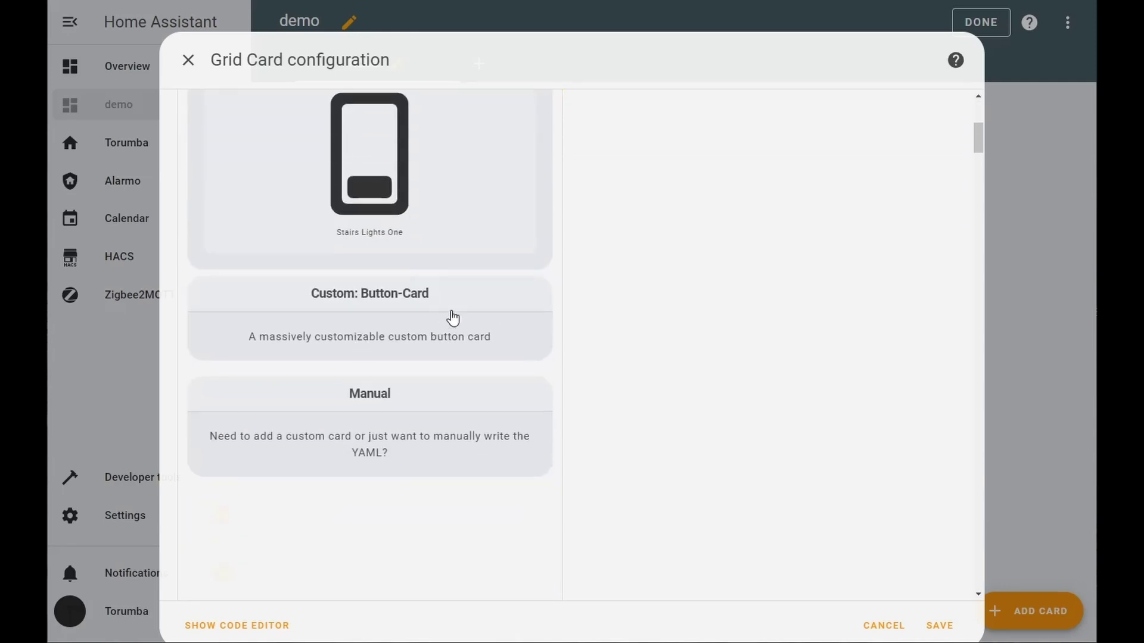
pyautogui.click(434, 339)
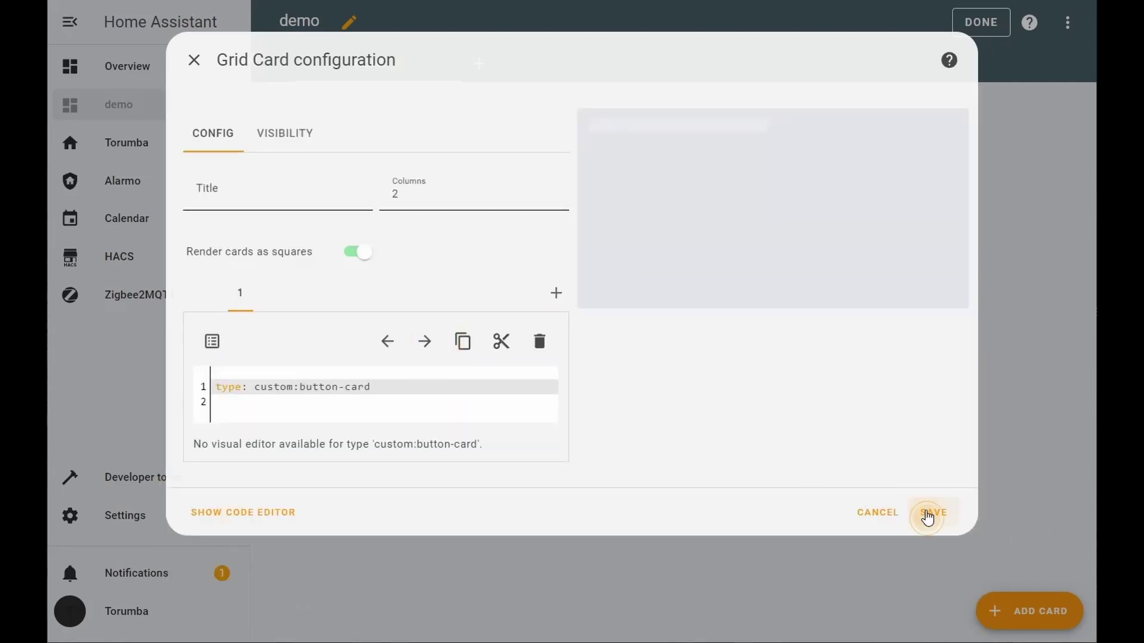
pyautogui.click(928, 512)
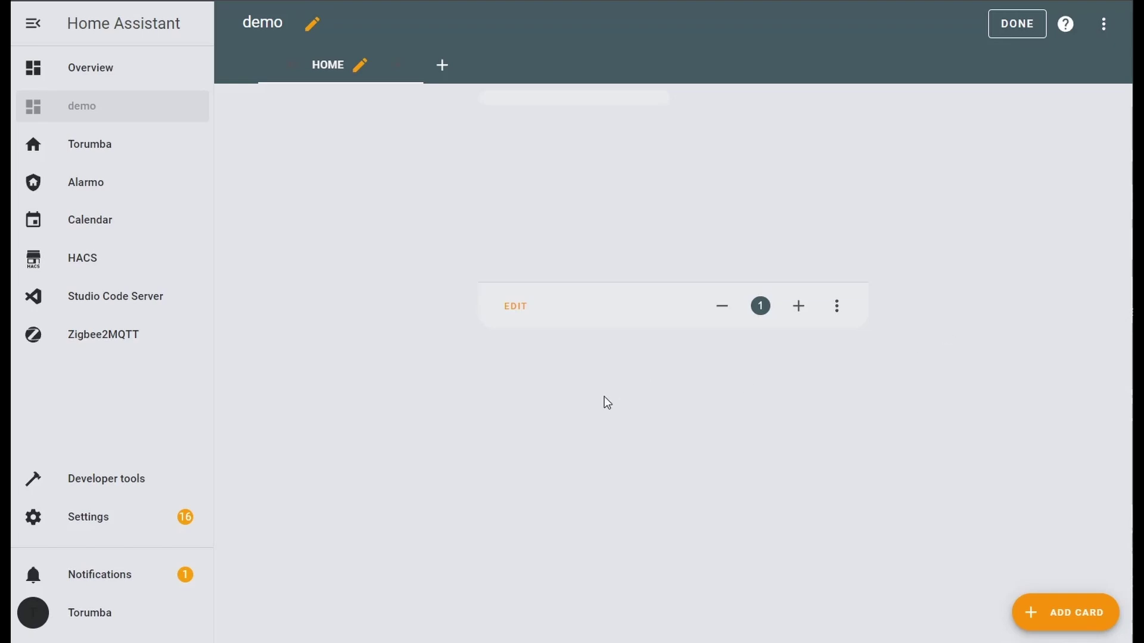
# Paste the full button-card YAML into the card and replace name: null with Dining
pyautogui.click(516, 307)
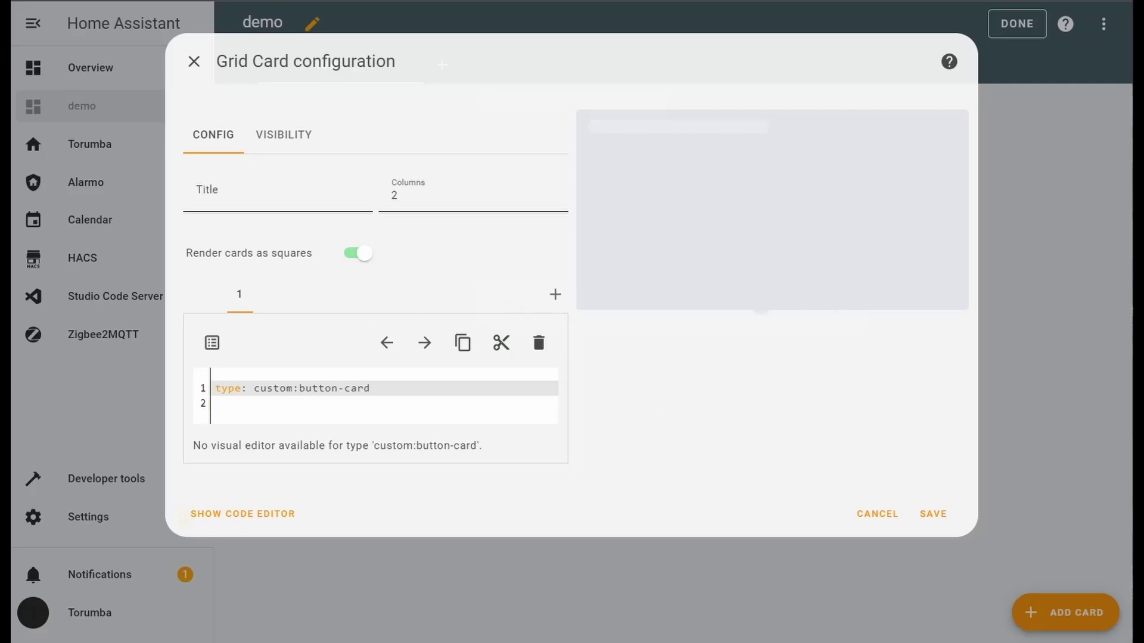
pyautogui.click(373, 401)
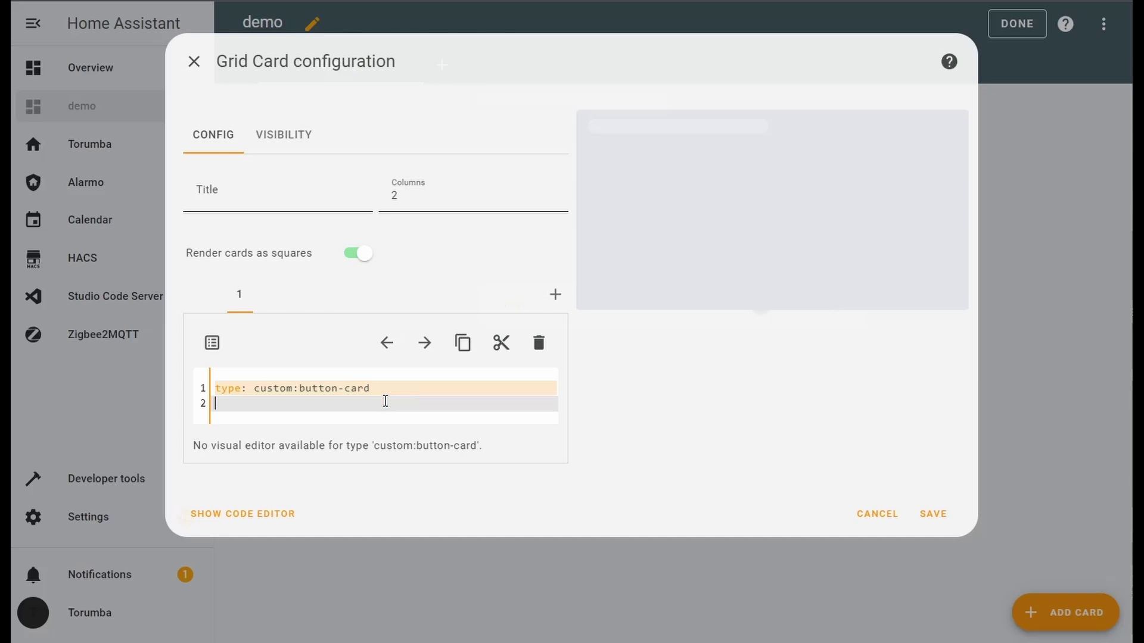
pyautogui.hotkey('ctrl', 'v')
pyautogui.scroll(3, 715, 405)
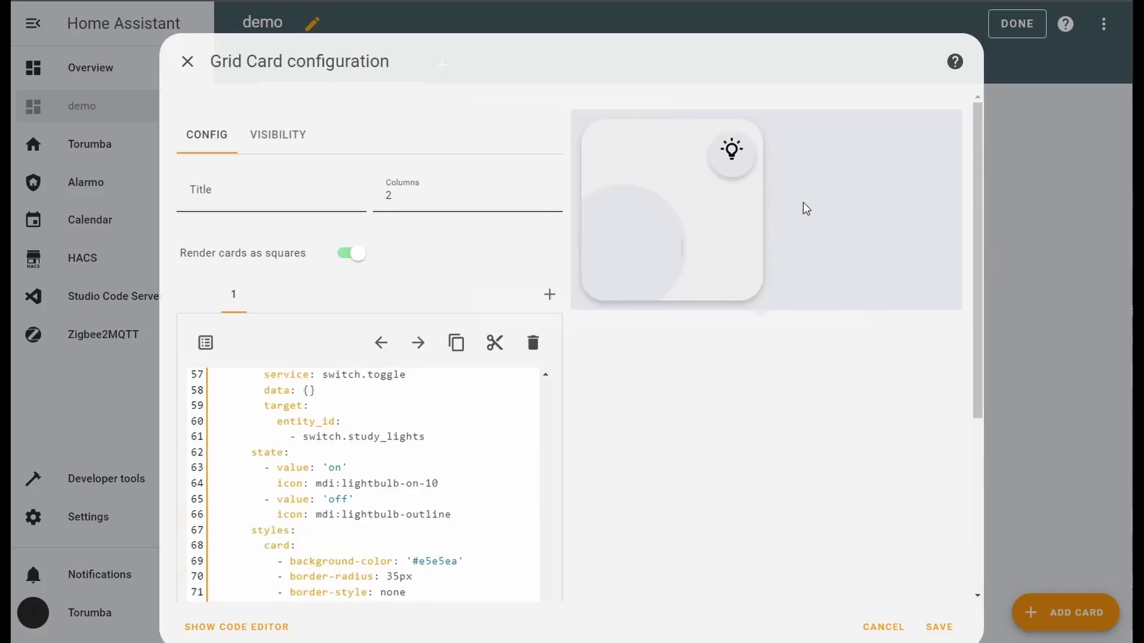
pyautogui.scroll(15, 494, 467)
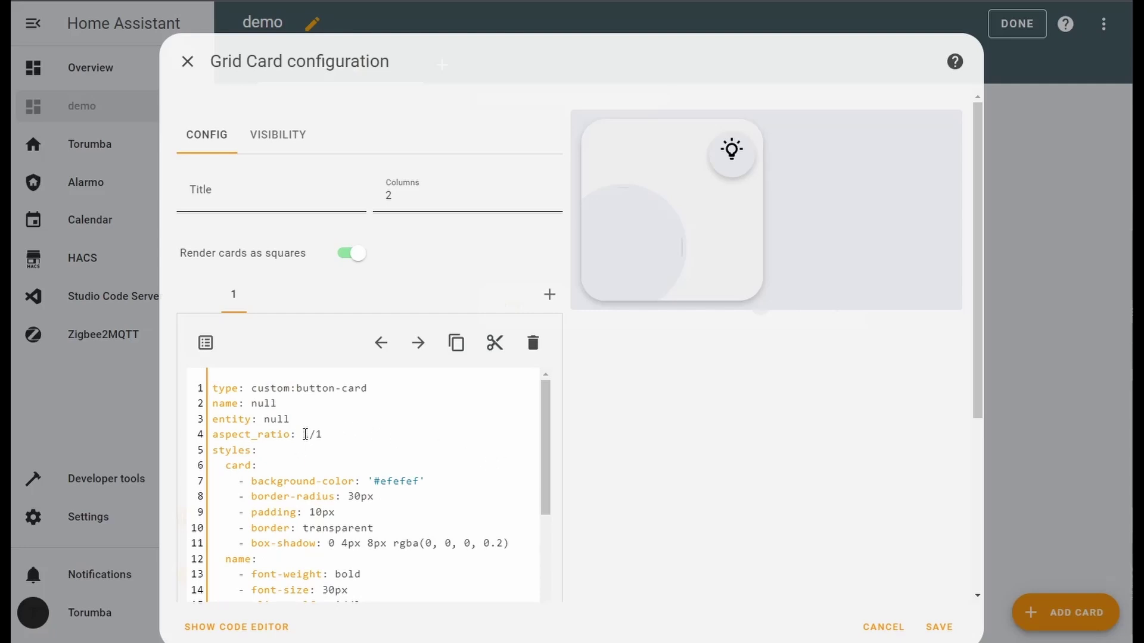
pyautogui.click(292, 404)
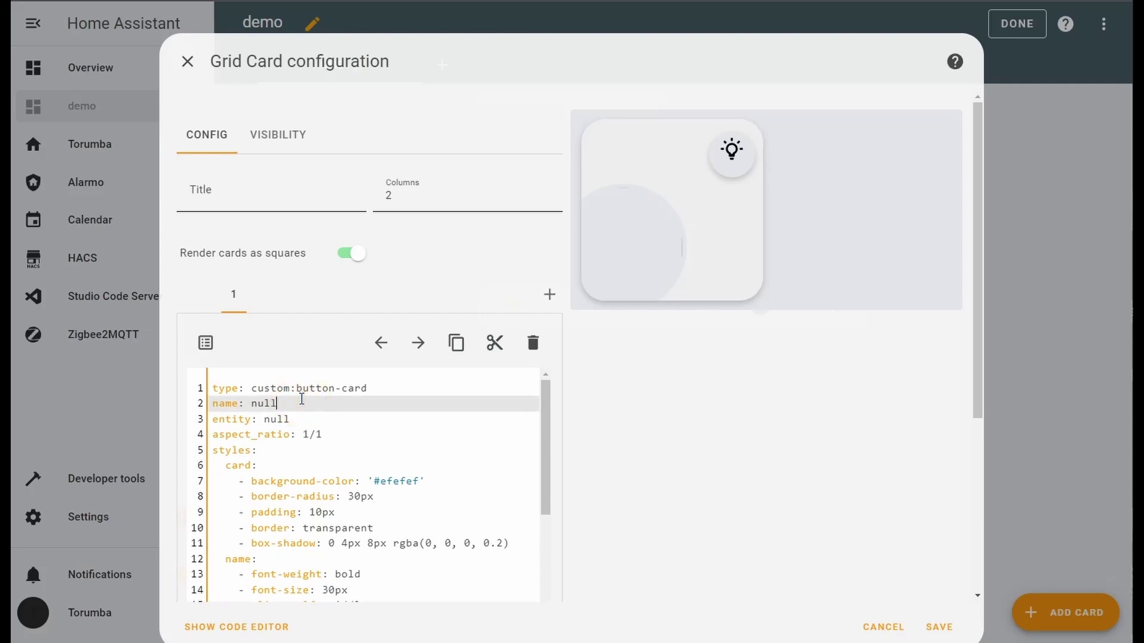
pyautogui.press('BackSpace')
pyautogui.press('BackSpace')
pyautogui.press('BackSpace')
pyautogui.press('BackSpace')
pyautogui.write('Dining')
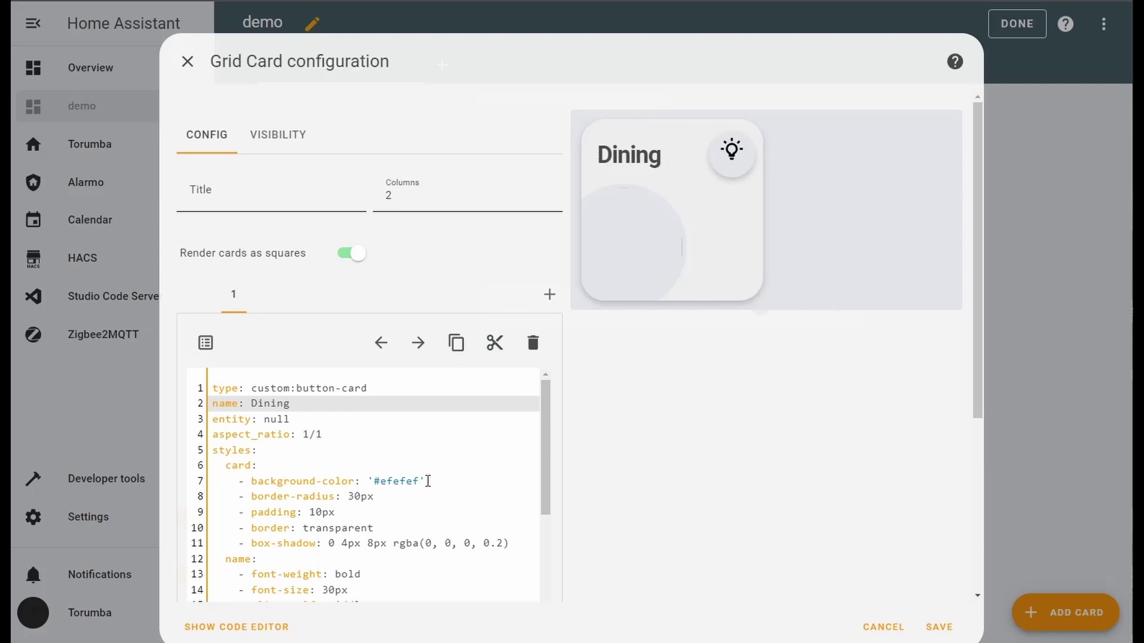
# Test a black background and 9px corners, reverting to #efefef and 30px
pyautogui.moveTo(428, 481); pyautogui.dragTo(368, 484)
pyautogui.press('BackSpace')
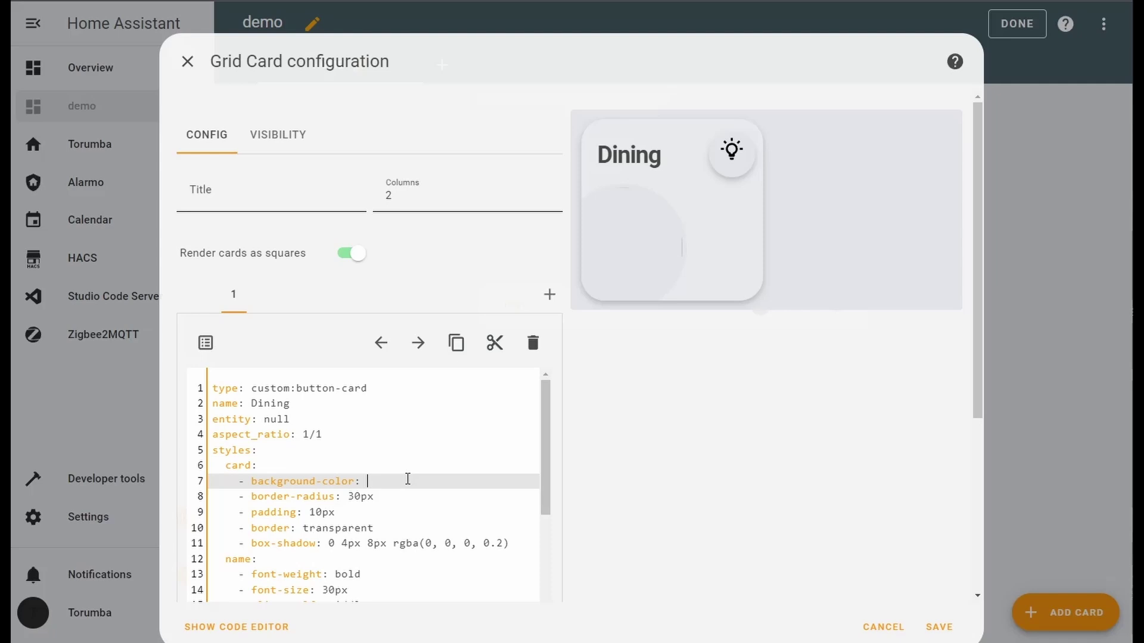
pyautogui.write('black')
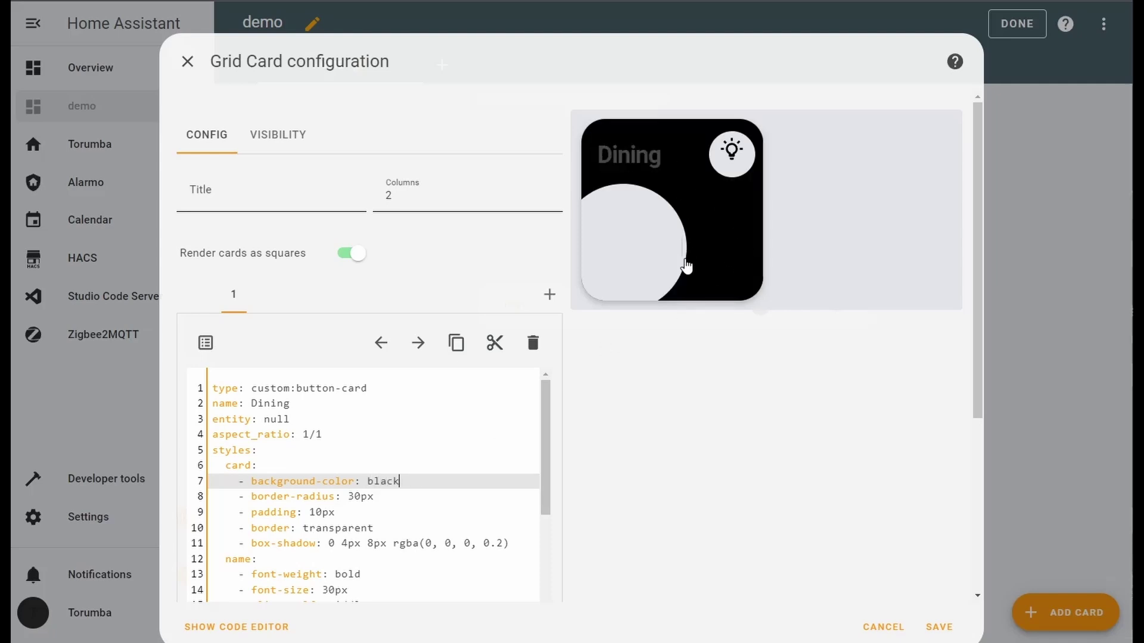
pyautogui.hotkey('ctrl', 'z')
pyautogui.hotkey('ctrl', 'z')
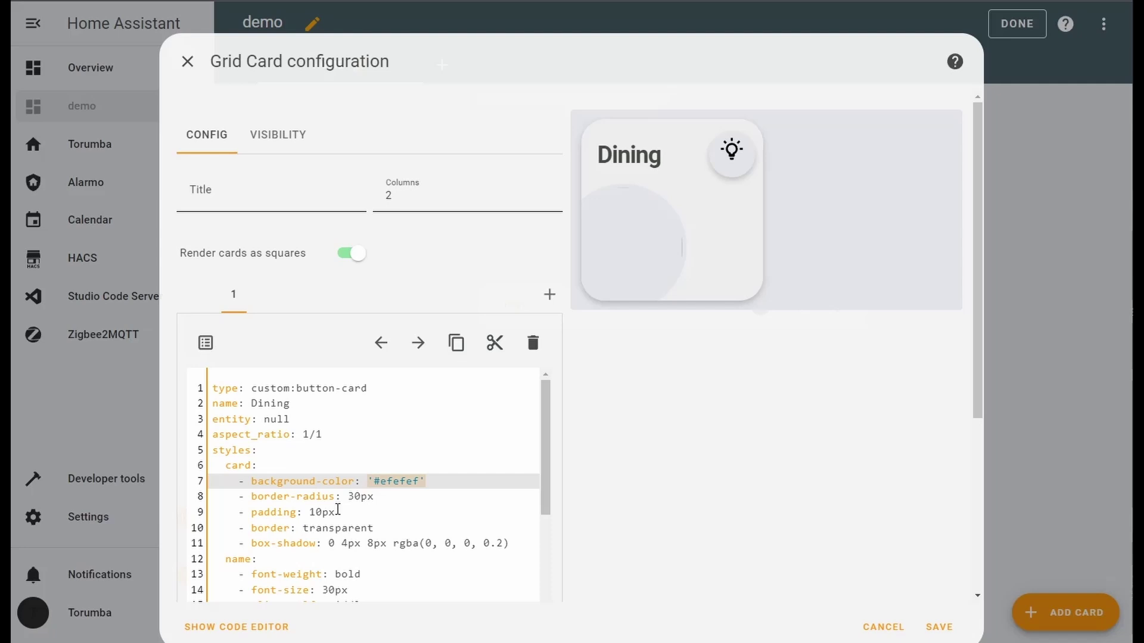
pyautogui.click(355, 500)
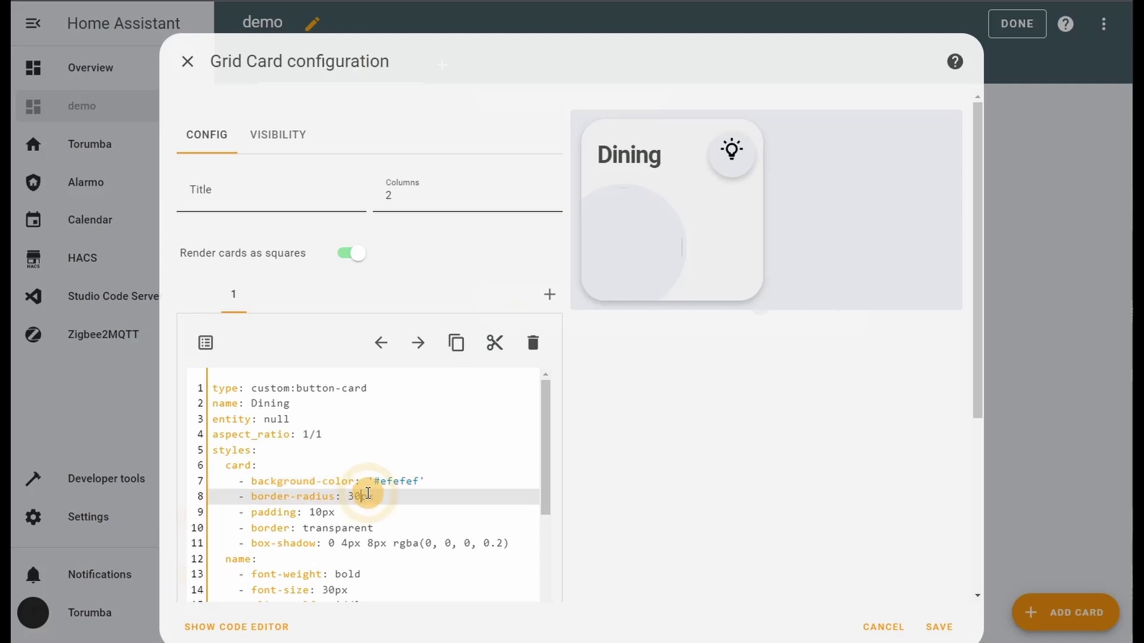
pyautogui.click(362, 499)
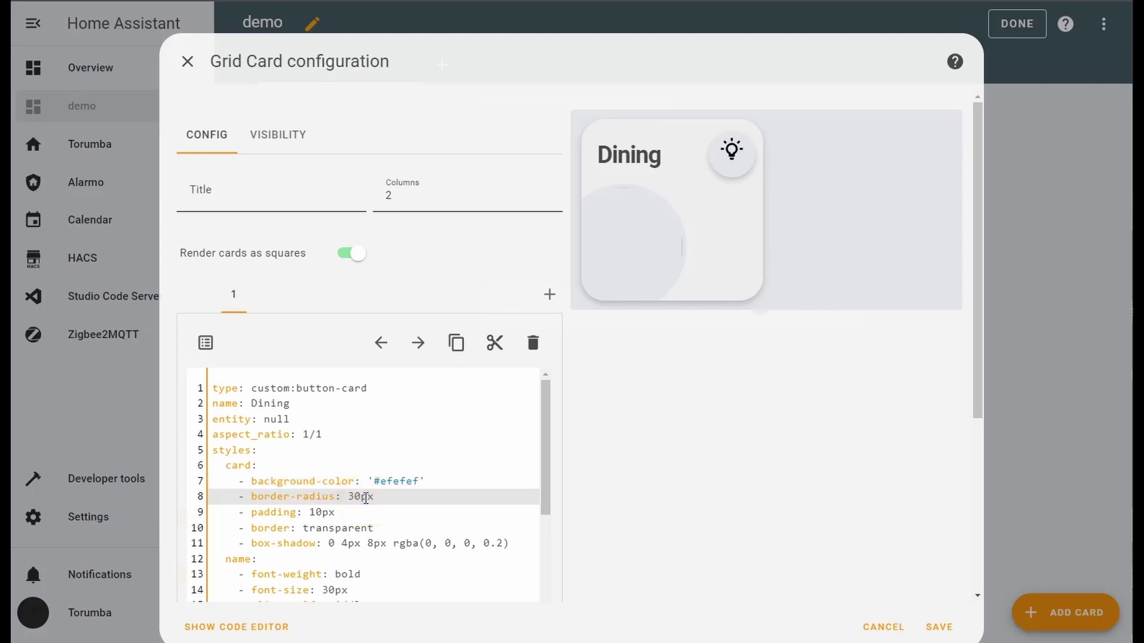
pyautogui.press('BackSpace')
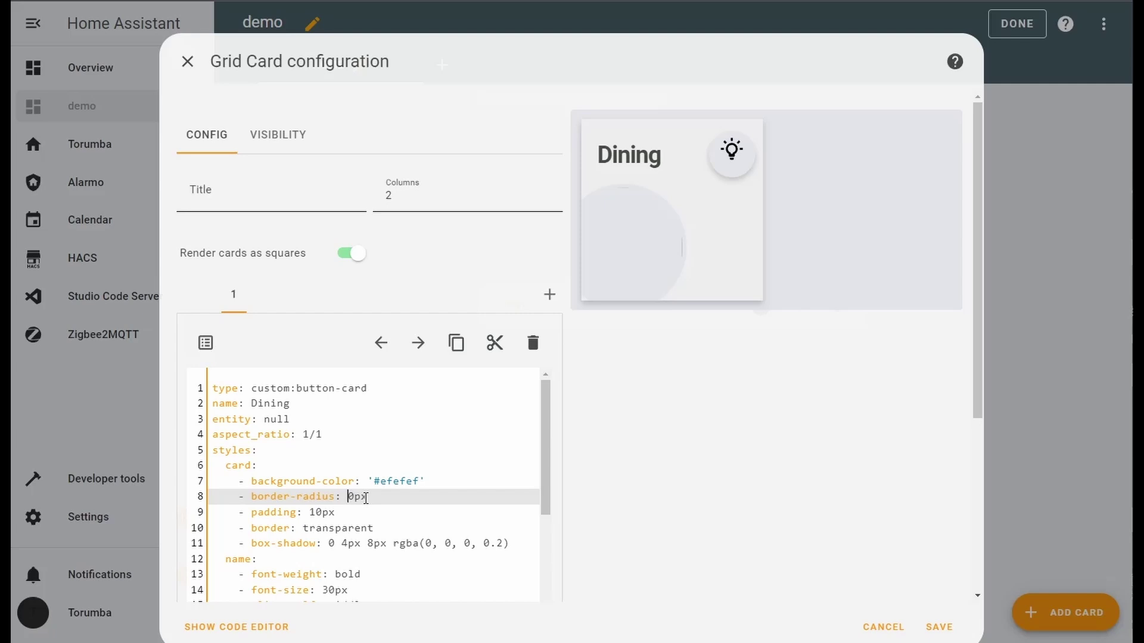
pyautogui.write('9')
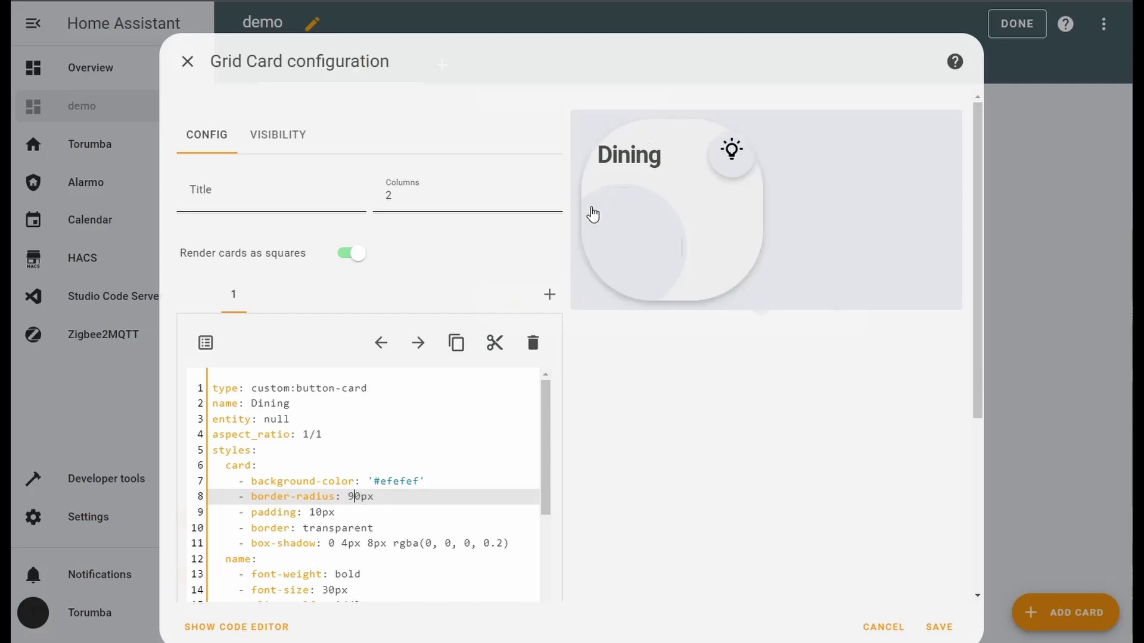
pyautogui.press('BackSpace')
pyautogui.write('3')
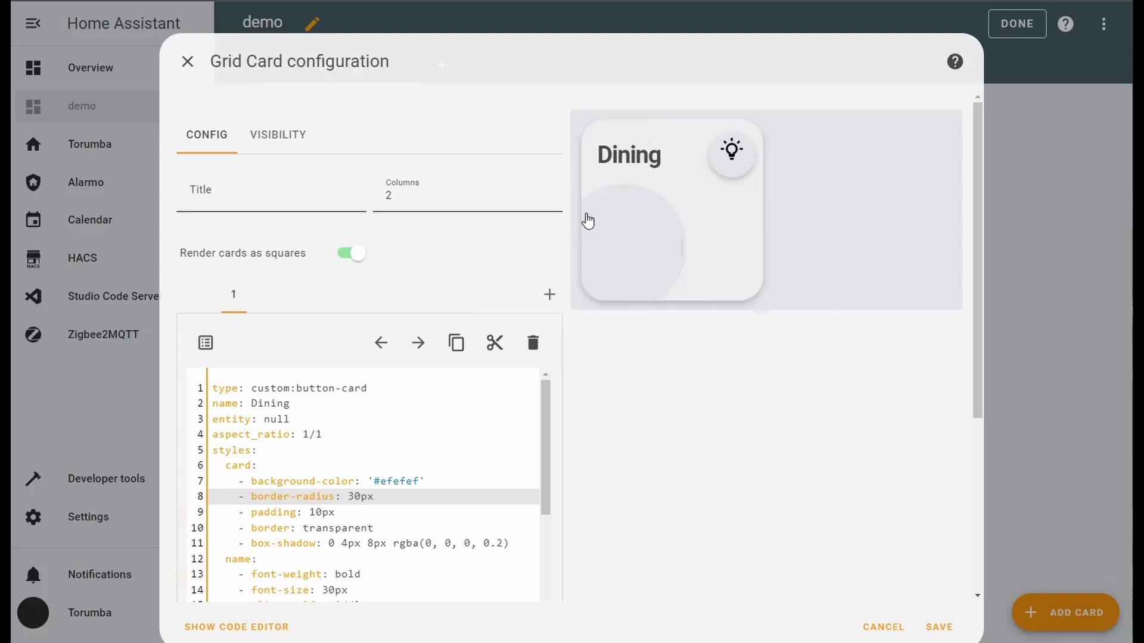
# Try 90px padding before restoring 10px, then adjust the box-shadow opacity digit
pyautogui.click(315, 512)
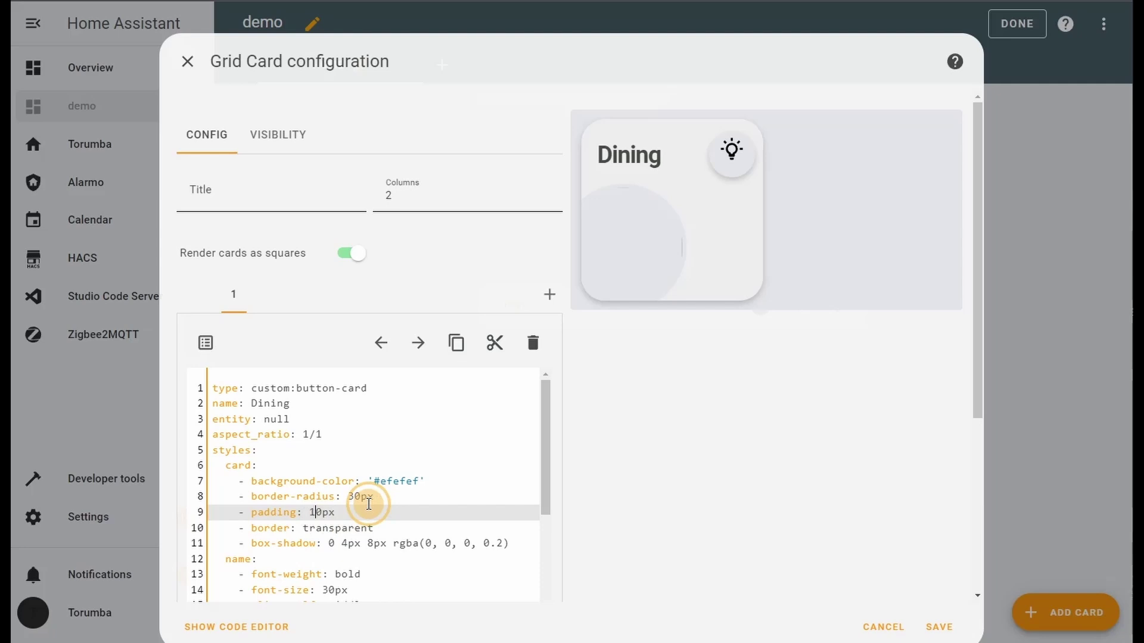
pyautogui.press('BackSpace')
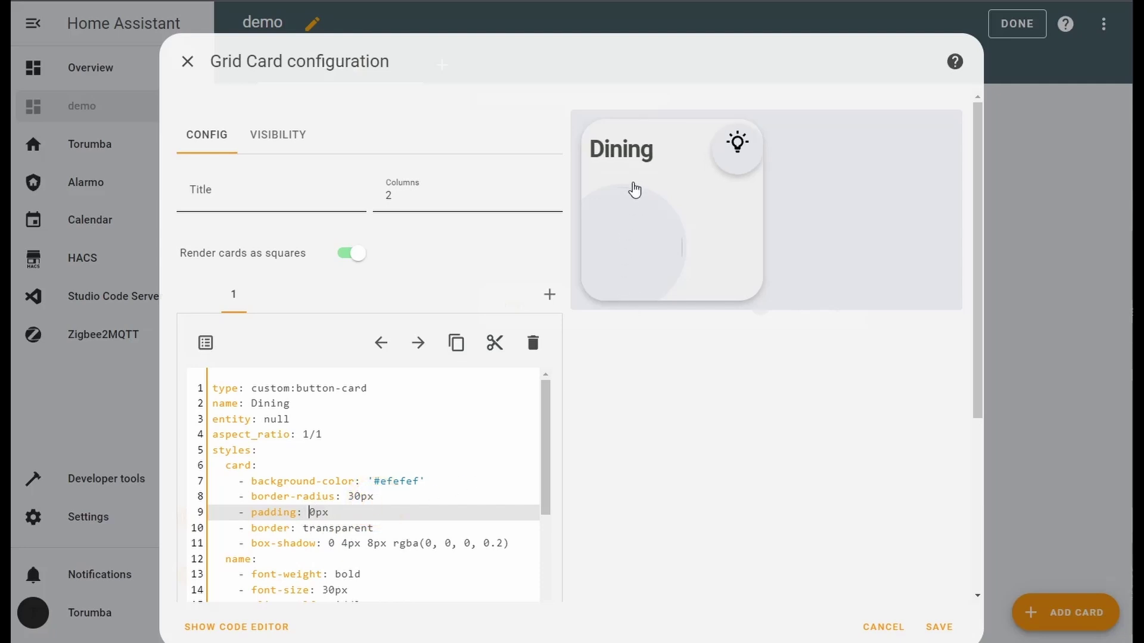
pyautogui.write('9')
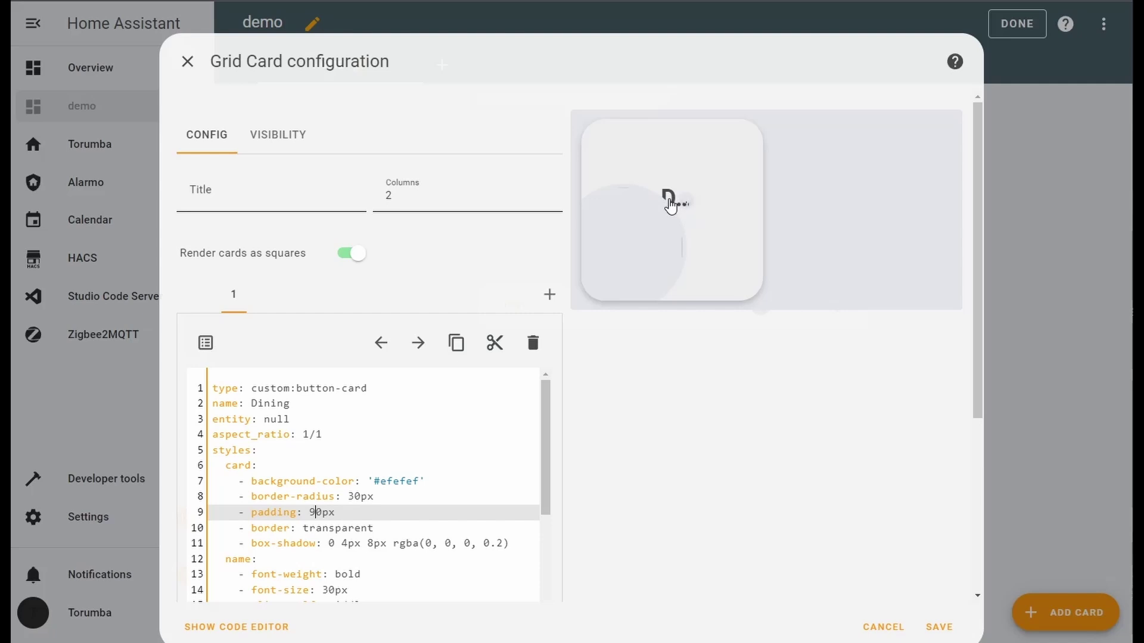
pyautogui.press('BackSpace')
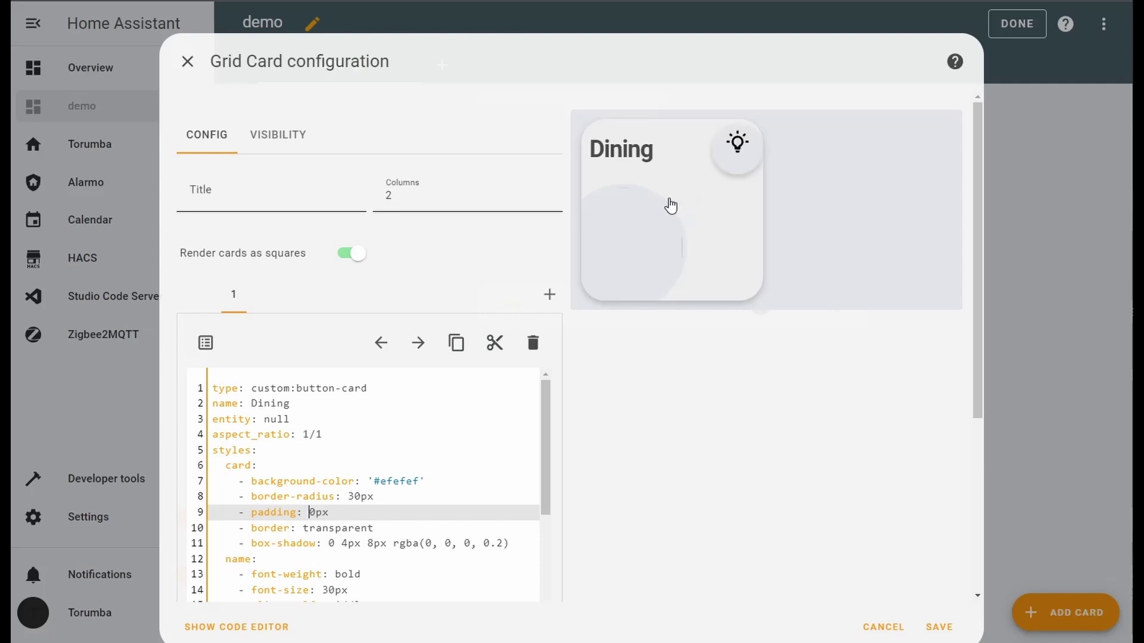
pyautogui.write('1')
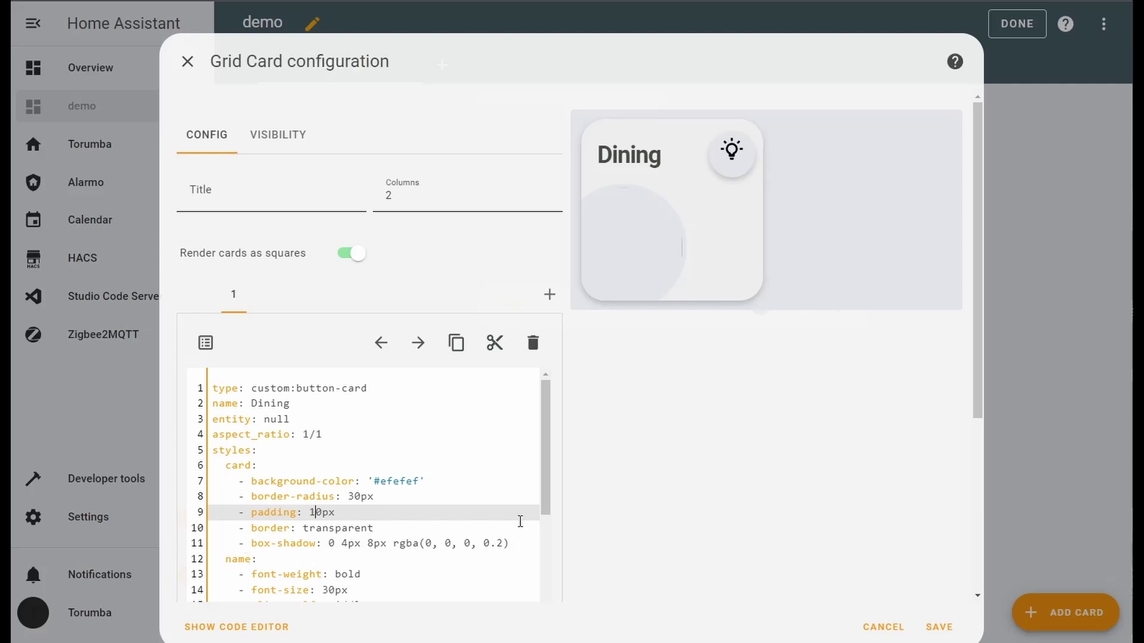
pyautogui.click(507, 546)
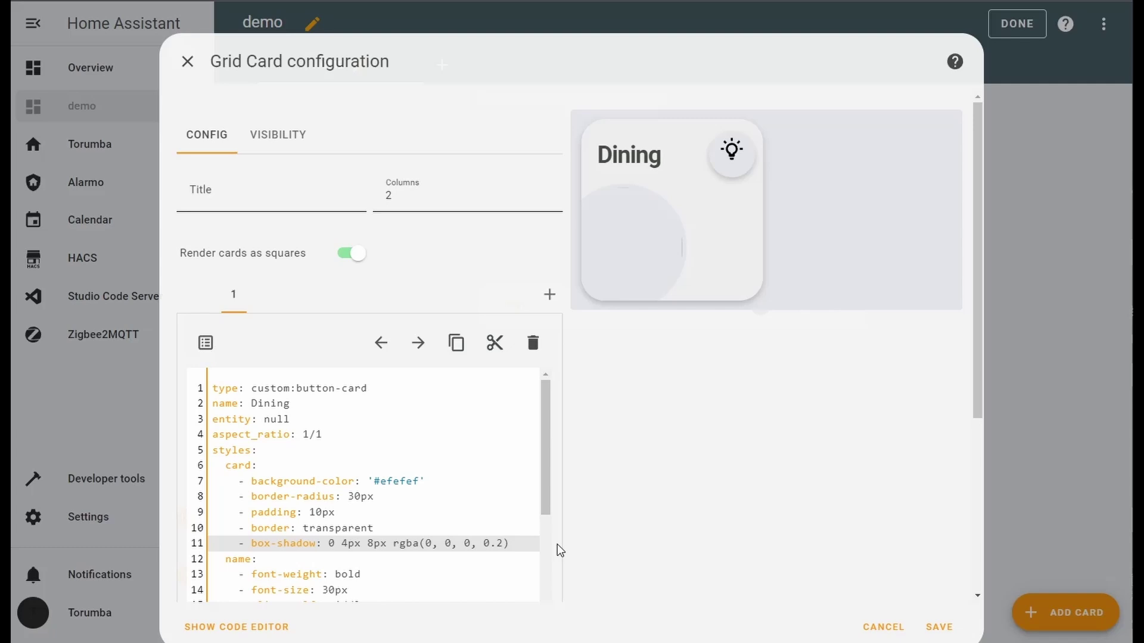
pyautogui.press('BackSpace')
pyautogui.write('9')
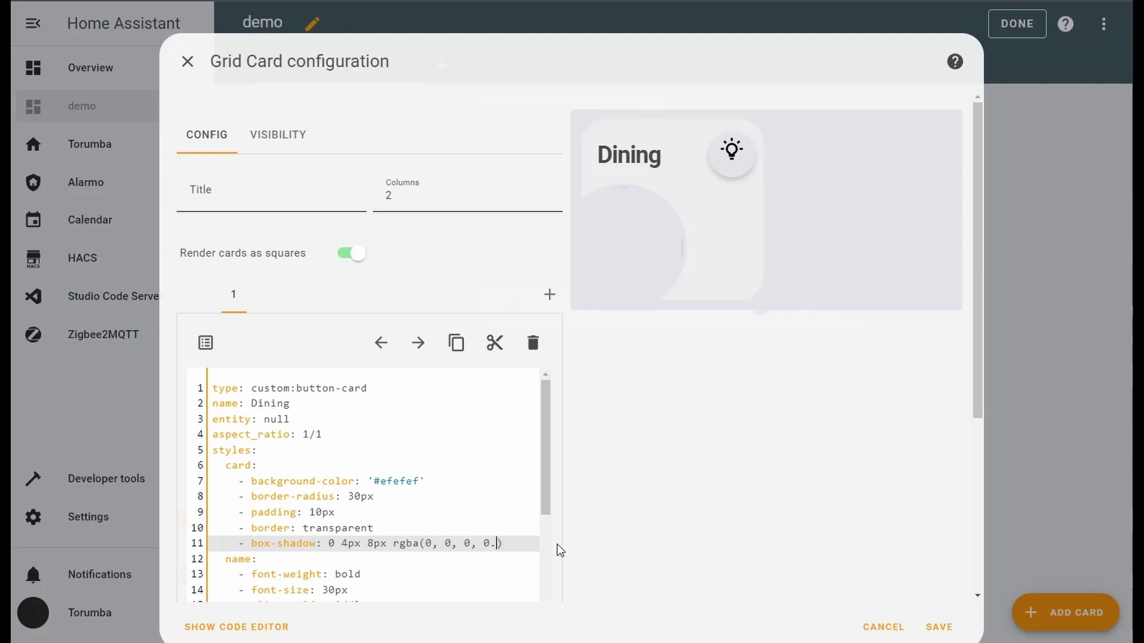
pyautogui.write('2')
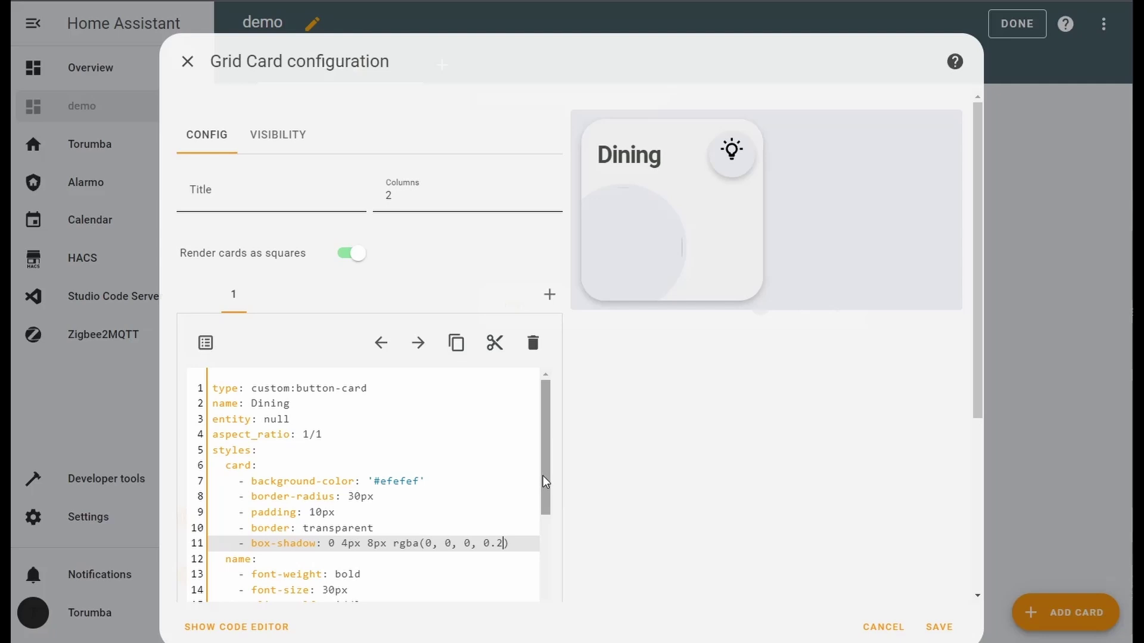
pyautogui.moveTo(545, 475); pyautogui.dragTo(537, 502)
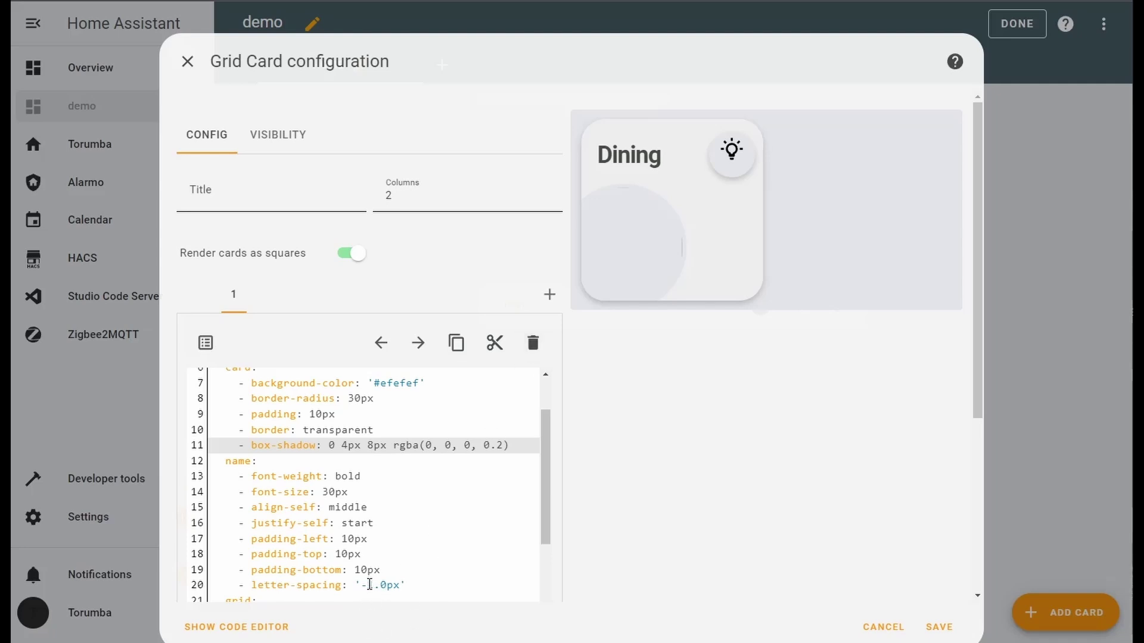
pyautogui.click(434, 582)
pyautogui.press('BackSpace')
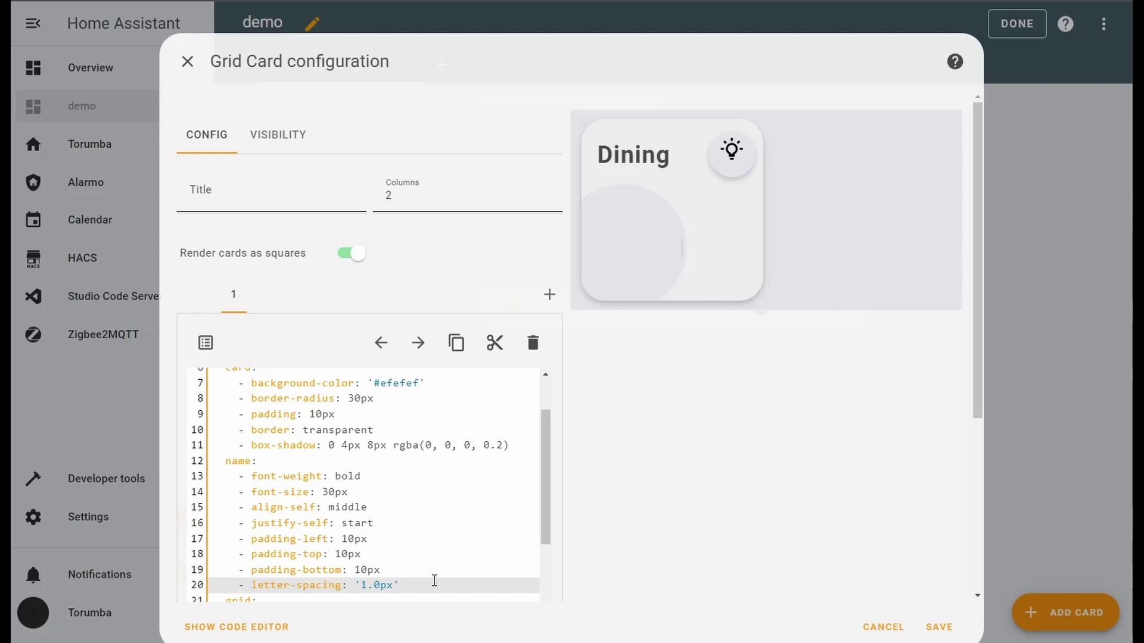
pyautogui.write('-')
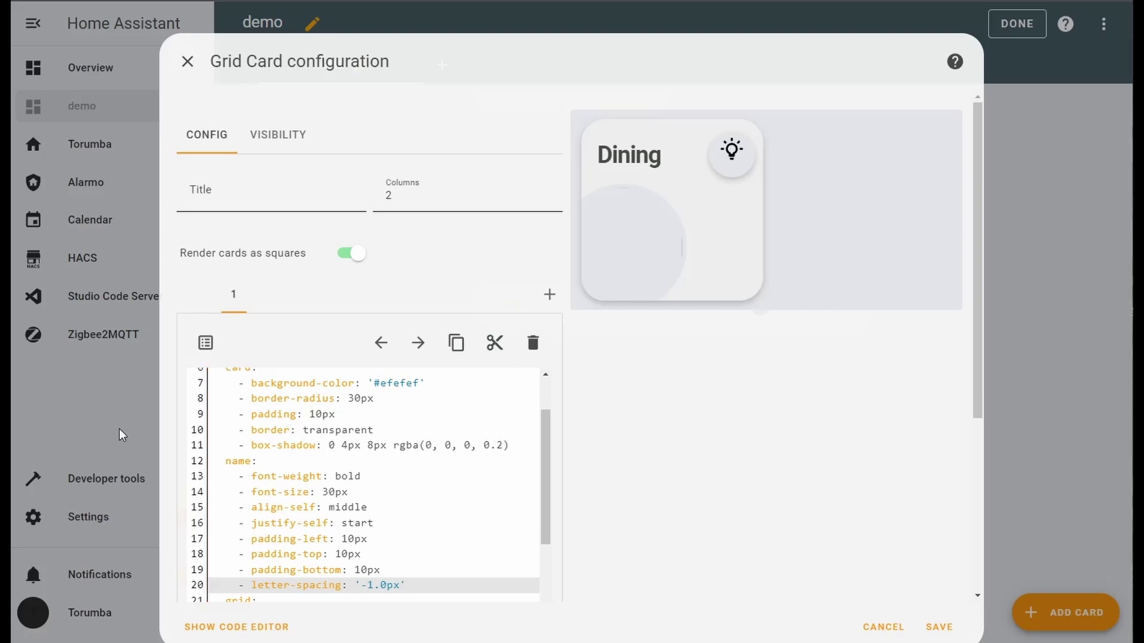
pyautogui.moveTo(548, 434); pyautogui.dragTo(538, 460)
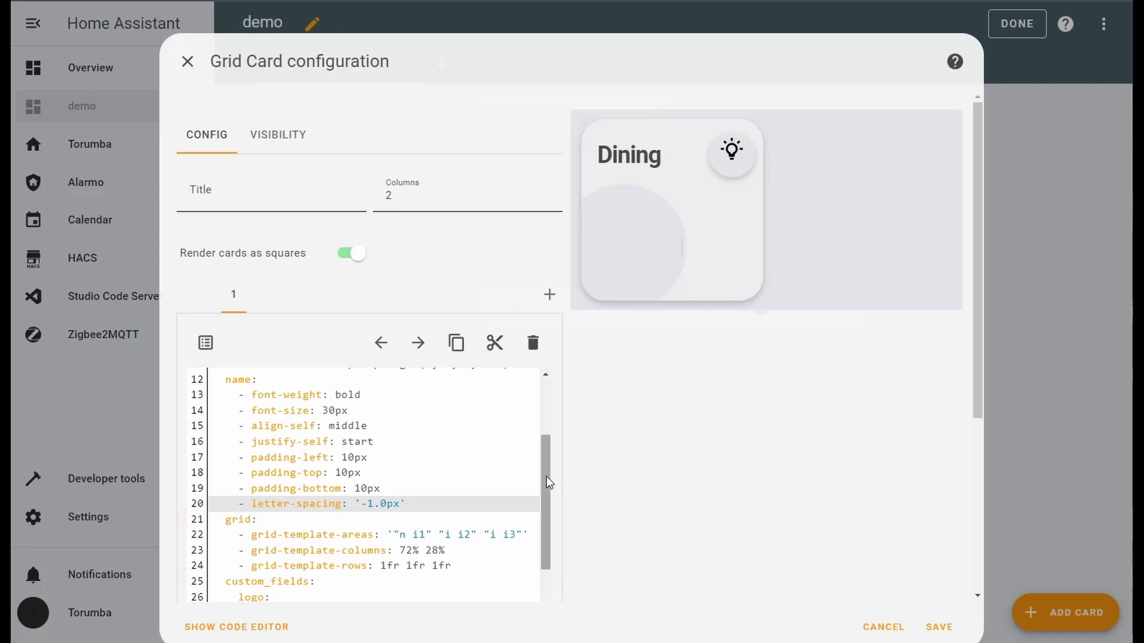
# Complete the entity_picture path to /local/Images/Level02/Dining.jpg and save the card
pyautogui.moveTo(545, 477); pyautogui.dragTo(536, 541)
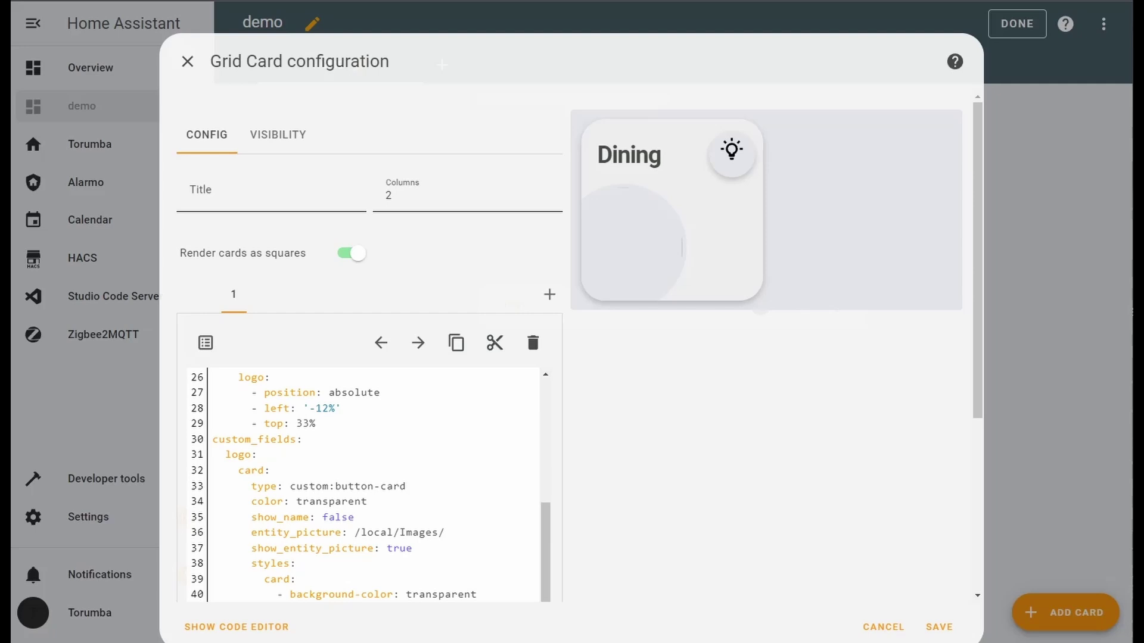
pyautogui.click(477, 532)
pyautogui.write('Level02/Dining.jpg')
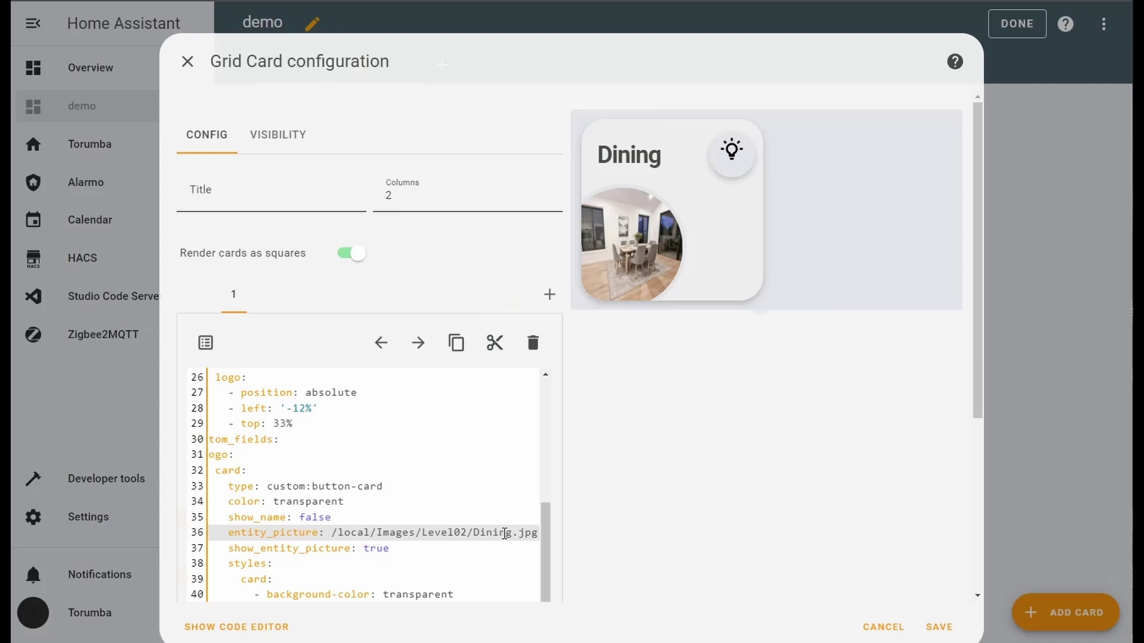
pyautogui.click(941, 627)
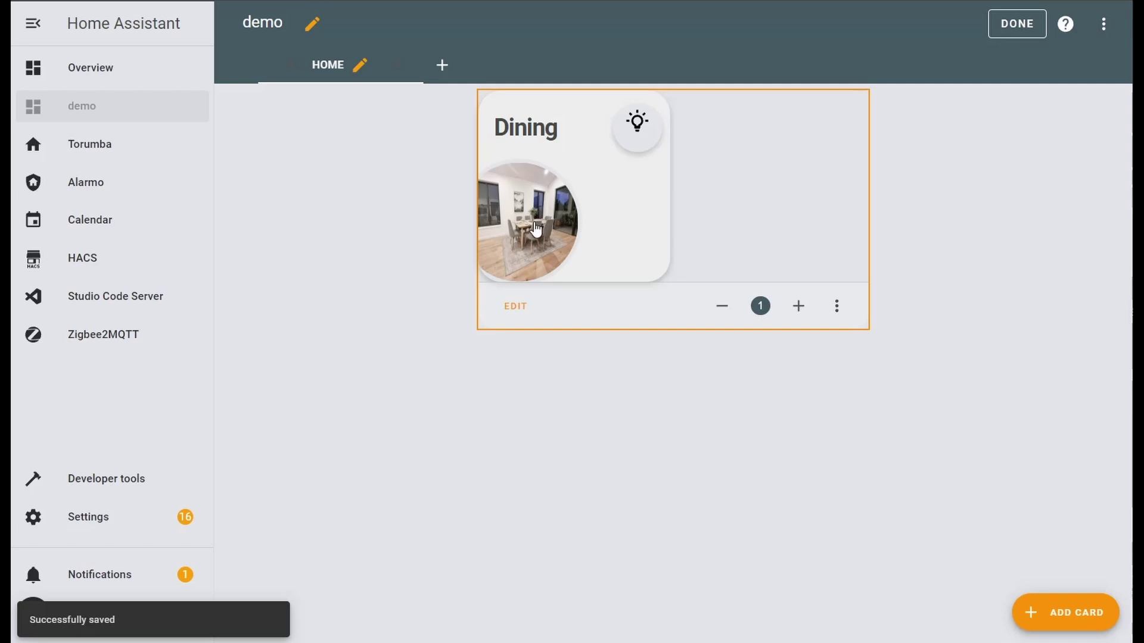
pyautogui.click(134, 296)
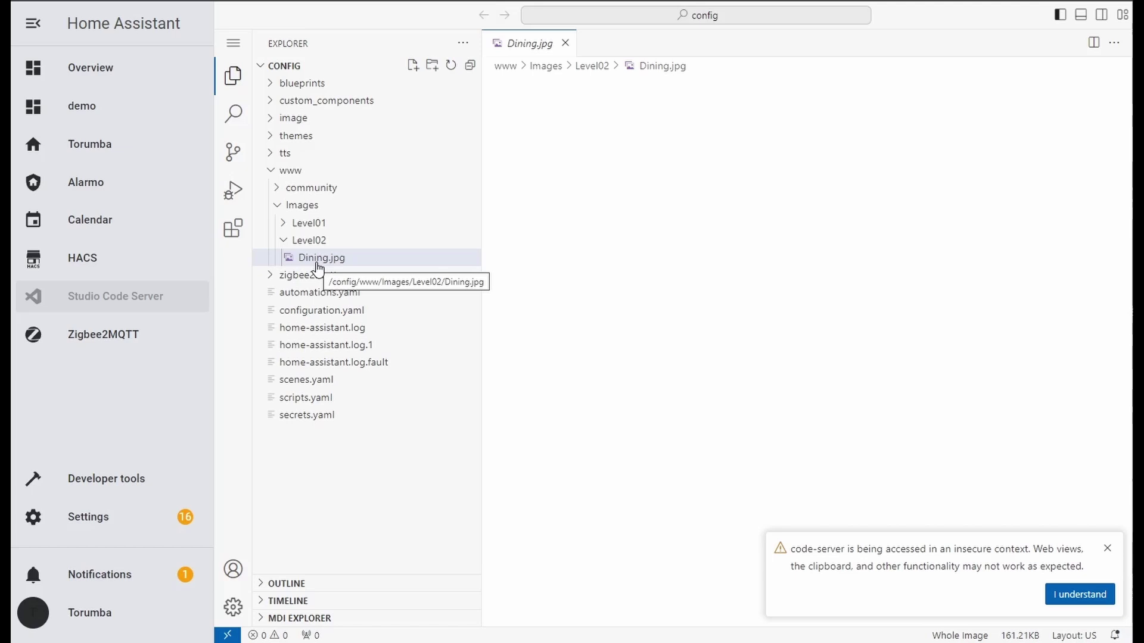
pyautogui.click(101, 106)
pyautogui.click(1103, 24)
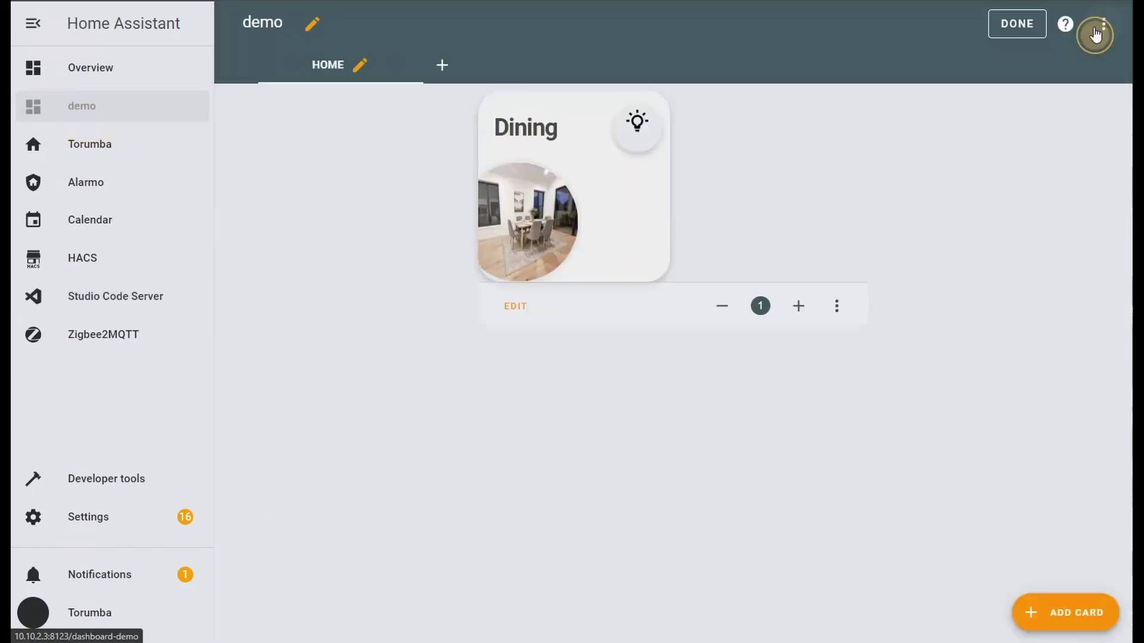
# Reopen the Dining card's YAML and scroll down to the i1 study-lights button block
pyautogui.click(516, 313)
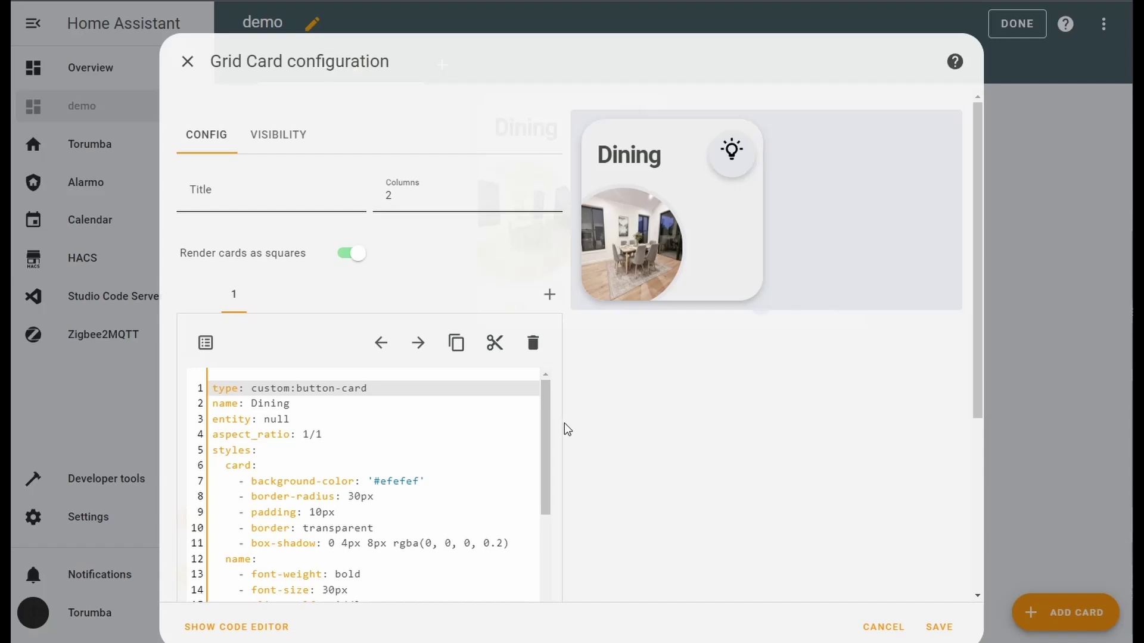
pyautogui.moveTo(546, 420); pyautogui.dragTo(527, 572)
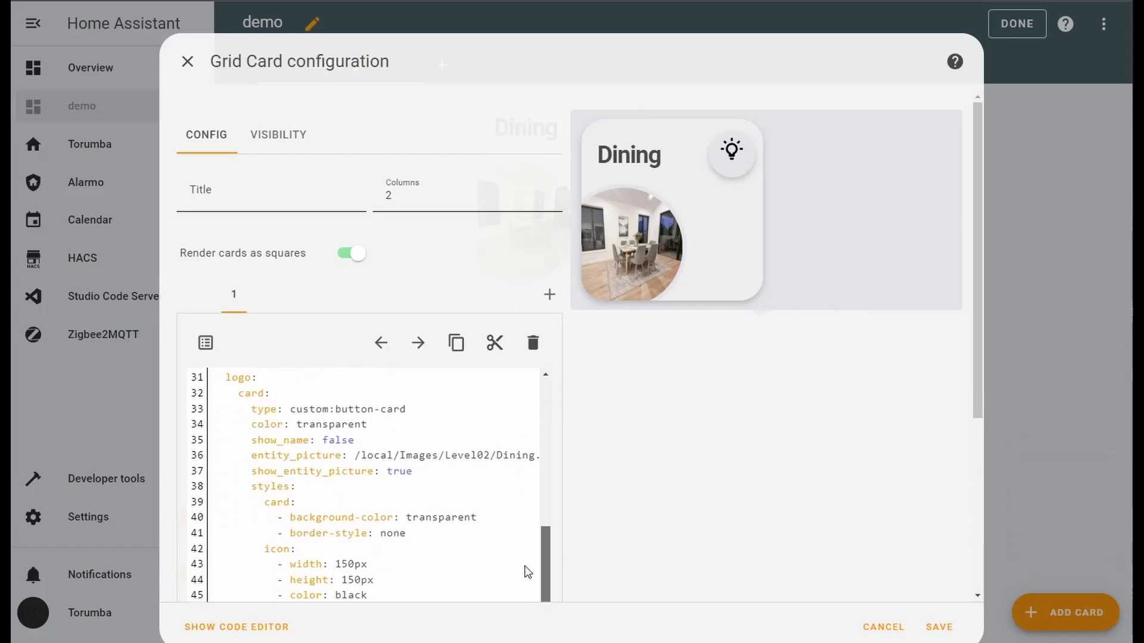
pyautogui.scroll(-3, 524, 506)
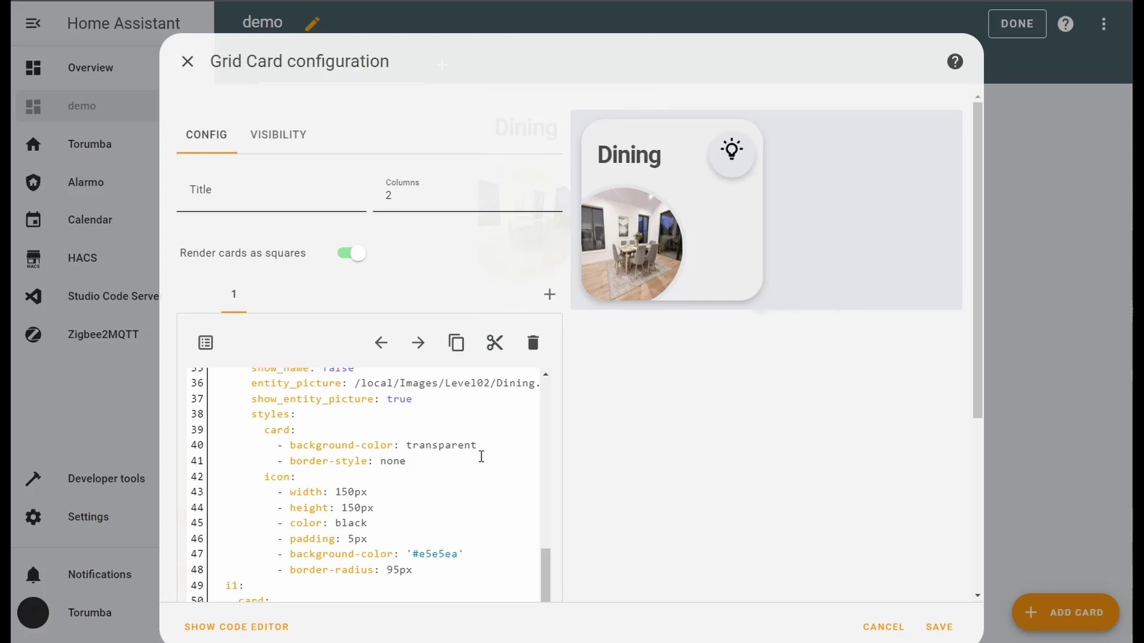
pyautogui.scroll(-3, 482, 457)
pyautogui.scroll(-1, 483, 456)
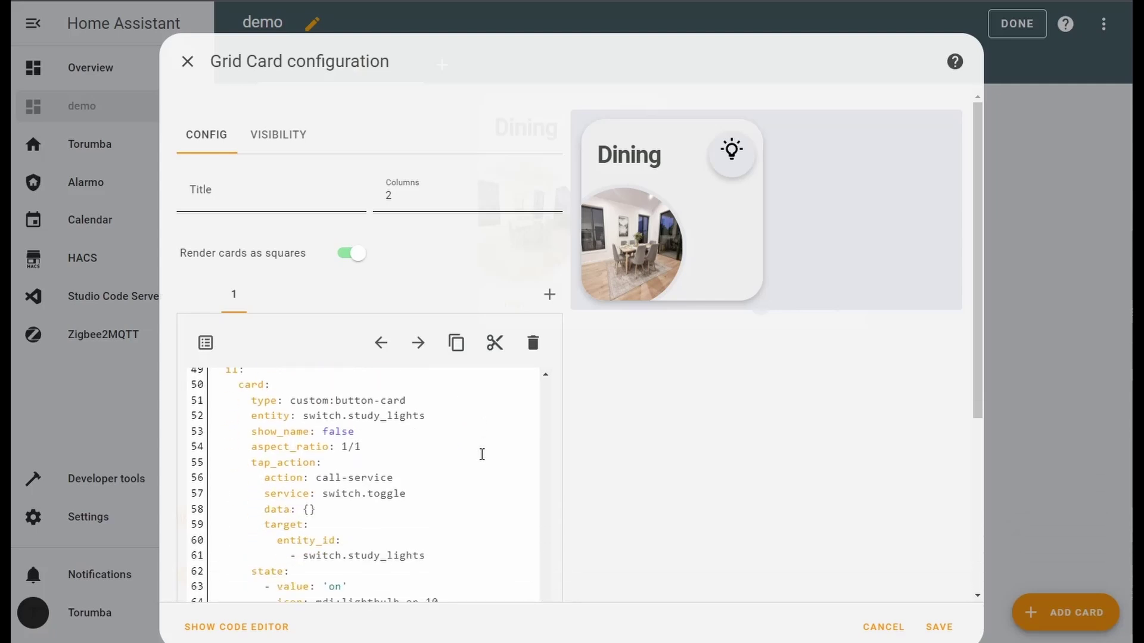
pyautogui.click(545, 375)
pyautogui.click(284, 399)
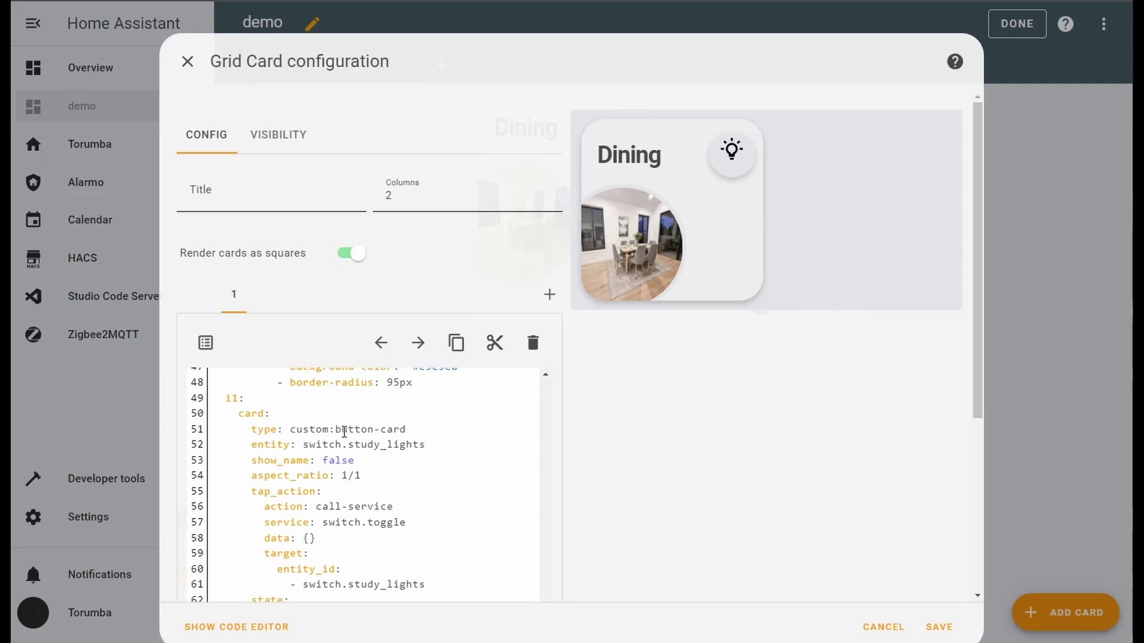
# Change the i1 button's entity to switch.dining_lights, briefly testing show_name true
pyautogui.click(445, 445)
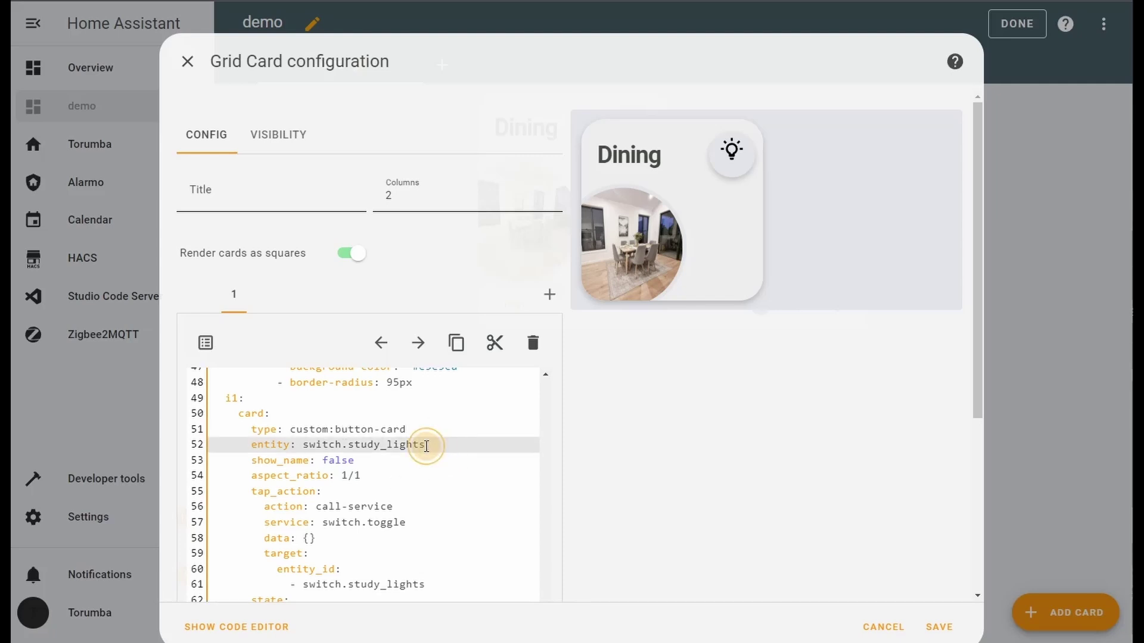
pyautogui.moveTo(427, 445); pyautogui.dragTo(302, 445)
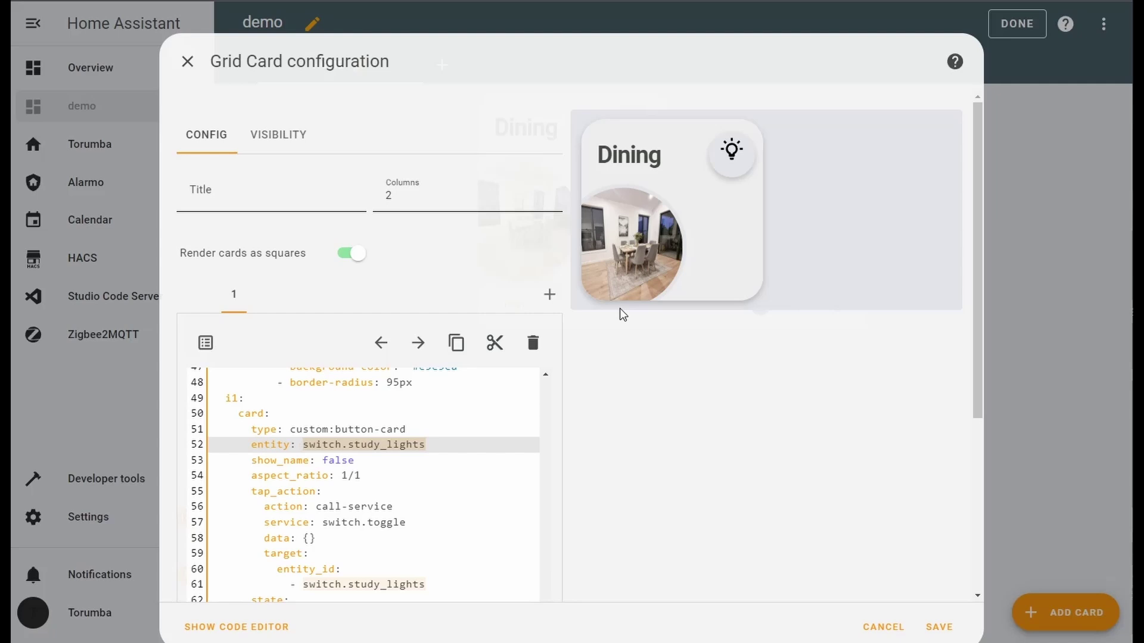
pyautogui.write('switch')
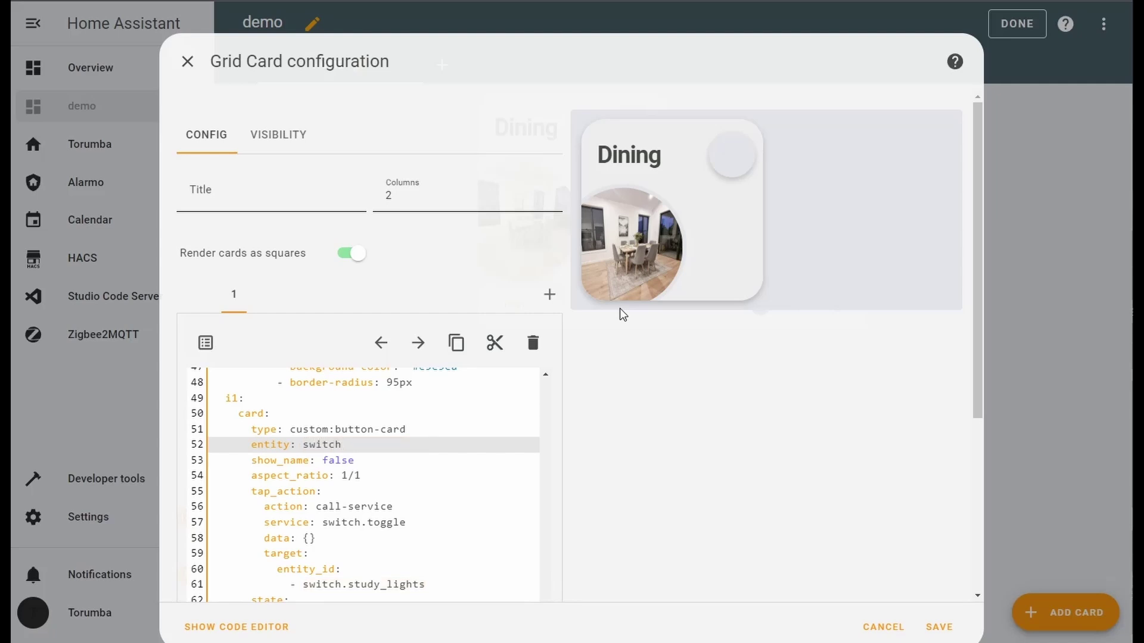
pyautogui.write('.d')
pyautogui.press('Return')
pyautogui.doubleClick(339, 460)
pyautogui.write('true')
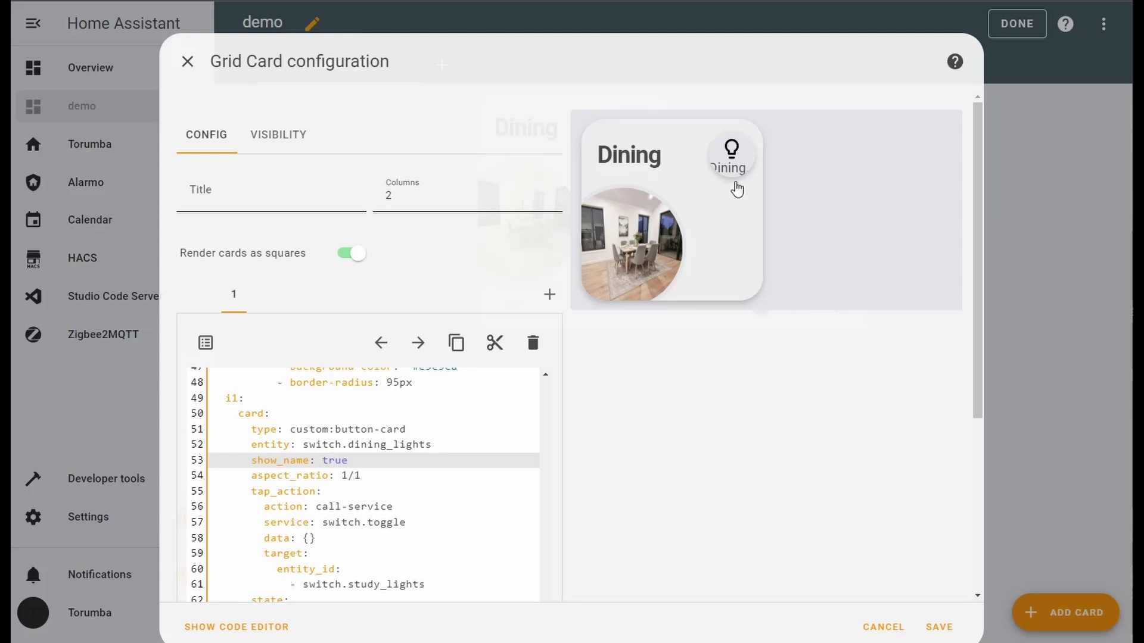
pyautogui.hotkey('ctrl', 'z')
# Replace switch.study_lights in the tap_action toggle target with switch.dining_lights
pyautogui.click(265, 491)
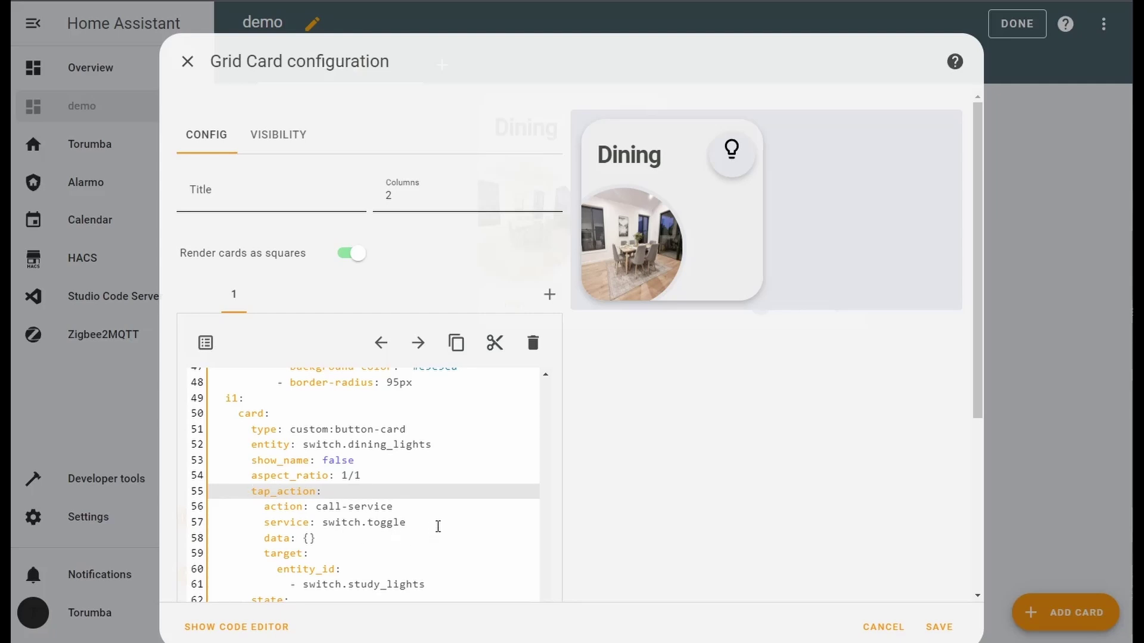
pyautogui.scroll(-1, 438, 526)
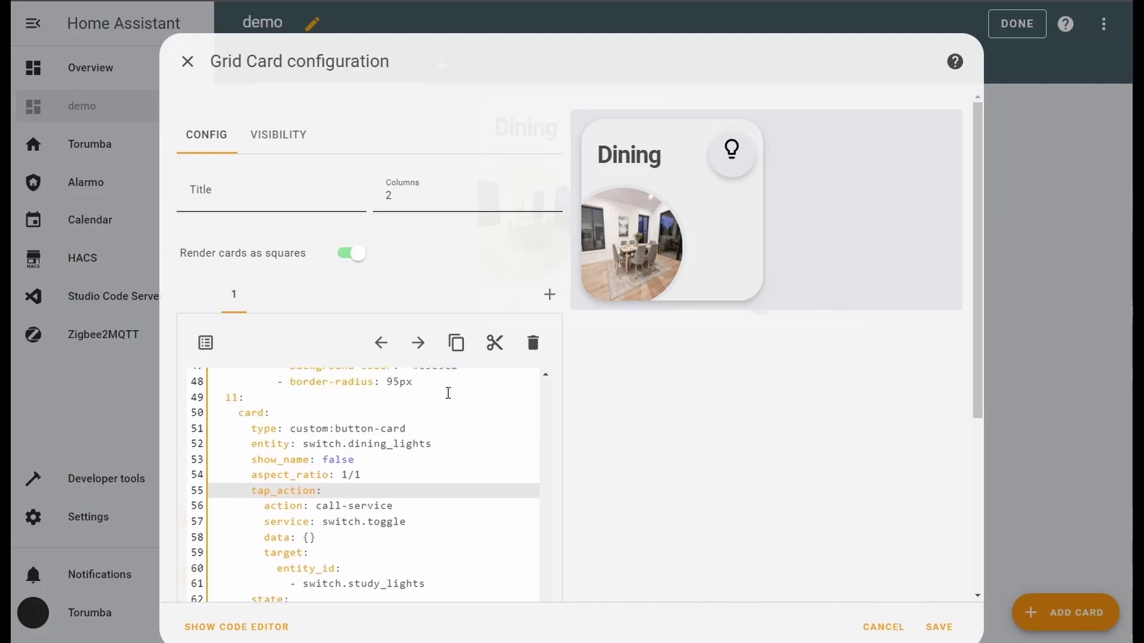
pyautogui.scroll(1, 440, 393)
pyautogui.click(321, 450)
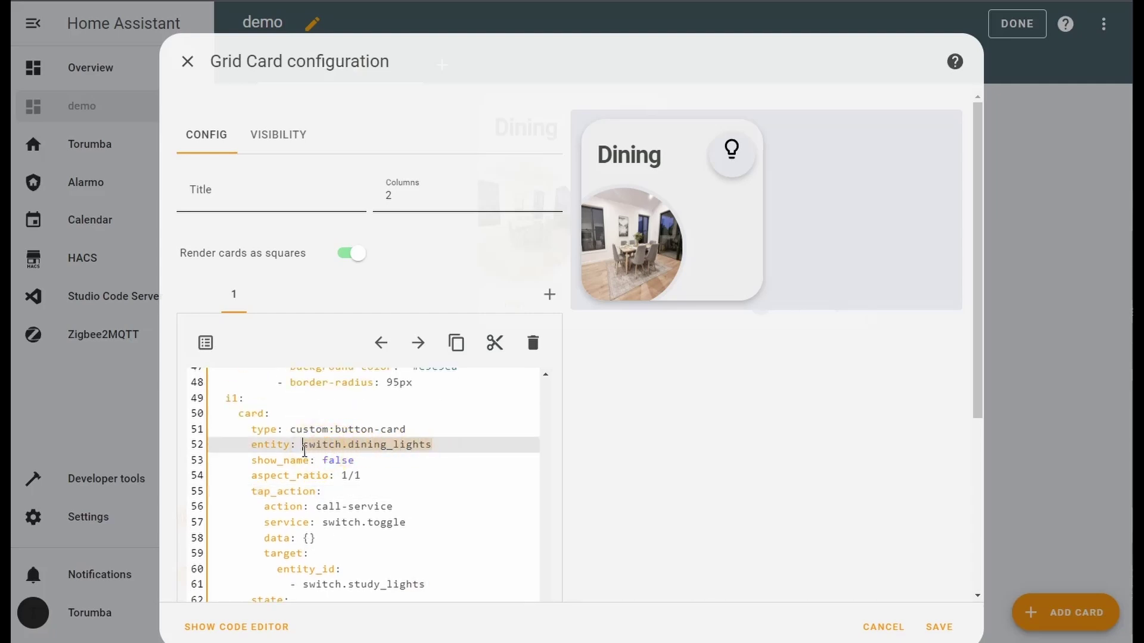
pyautogui.scroll(-3, 459, 459)
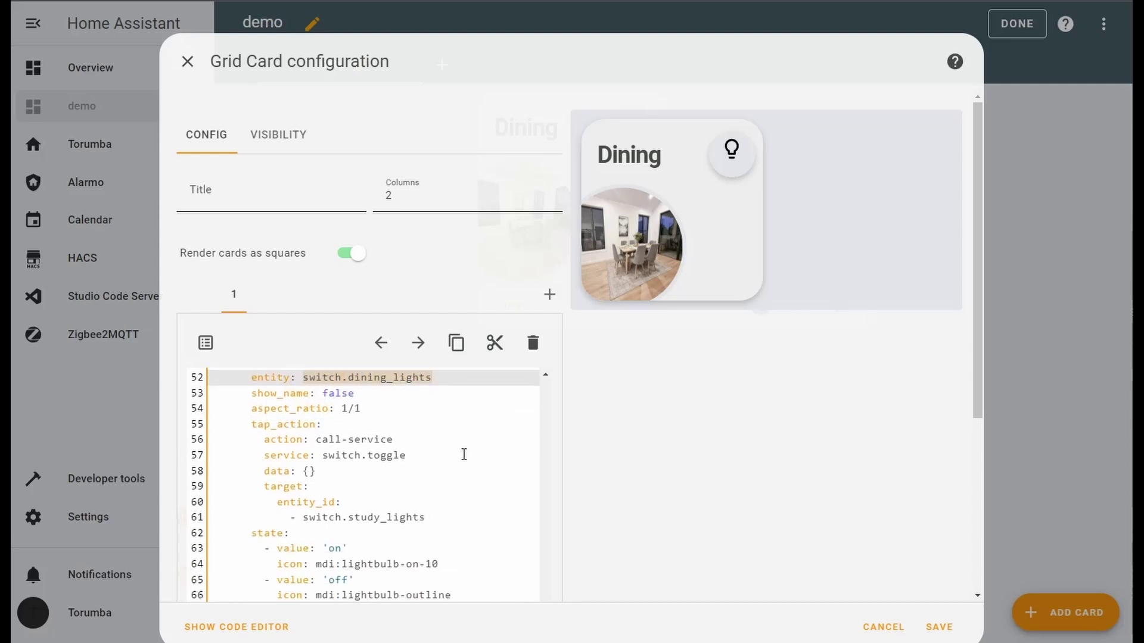
pyautogui.click(386, 440)
pyautogui.moveTo(385, 440); pyautogui.dragTo(301, 440)
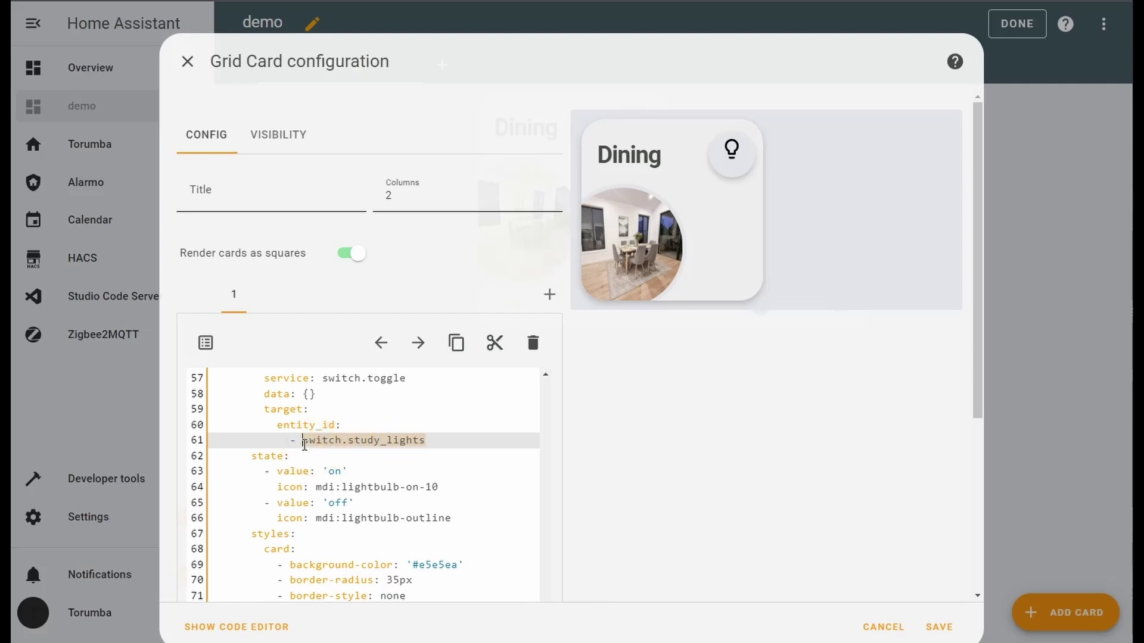
pyautogui.write('switch.dining_lights')
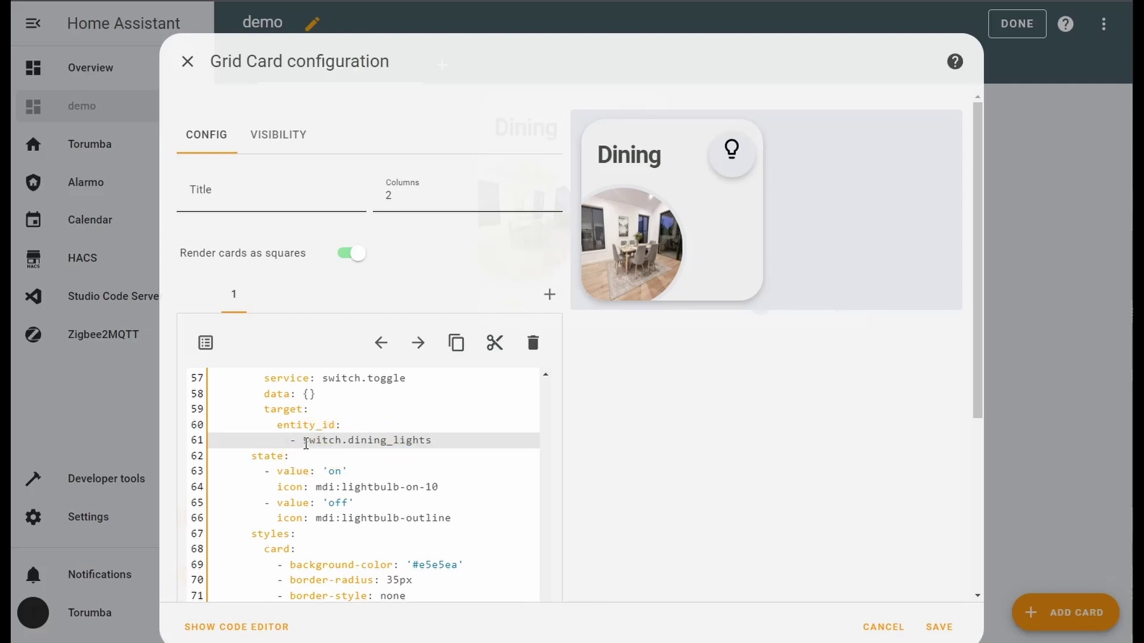
pyautogui.click(304, 441)
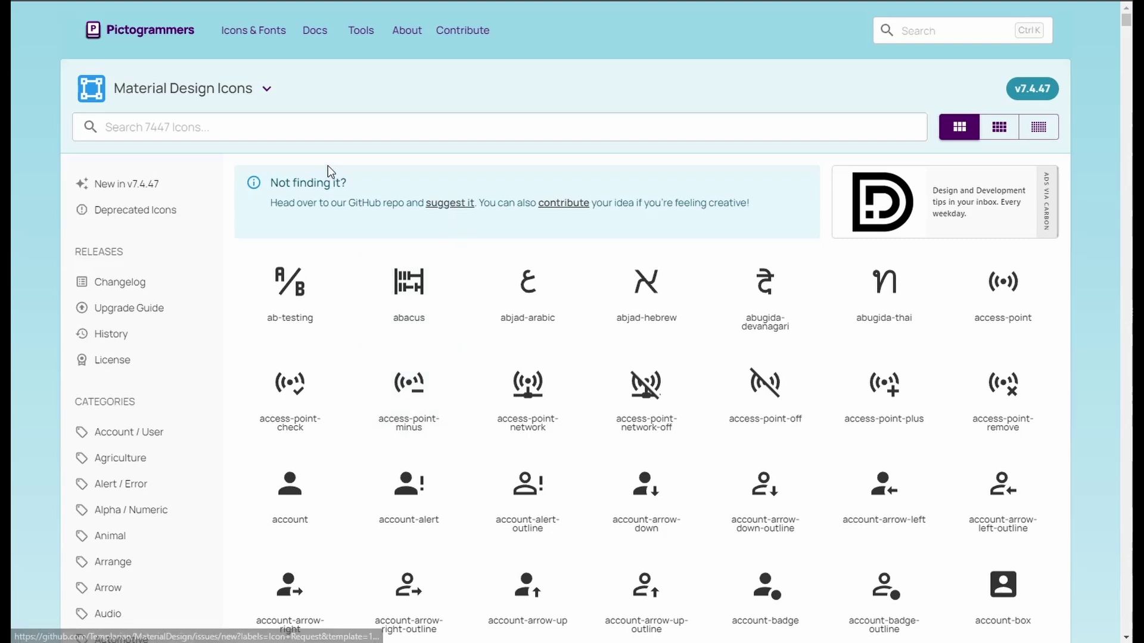
# Search Pictogrammers for 'light' and select alarm-light's Home Assistant name, mdi:alarm-light
pyautogui.click(319, 122)
pyautogui.write('light')
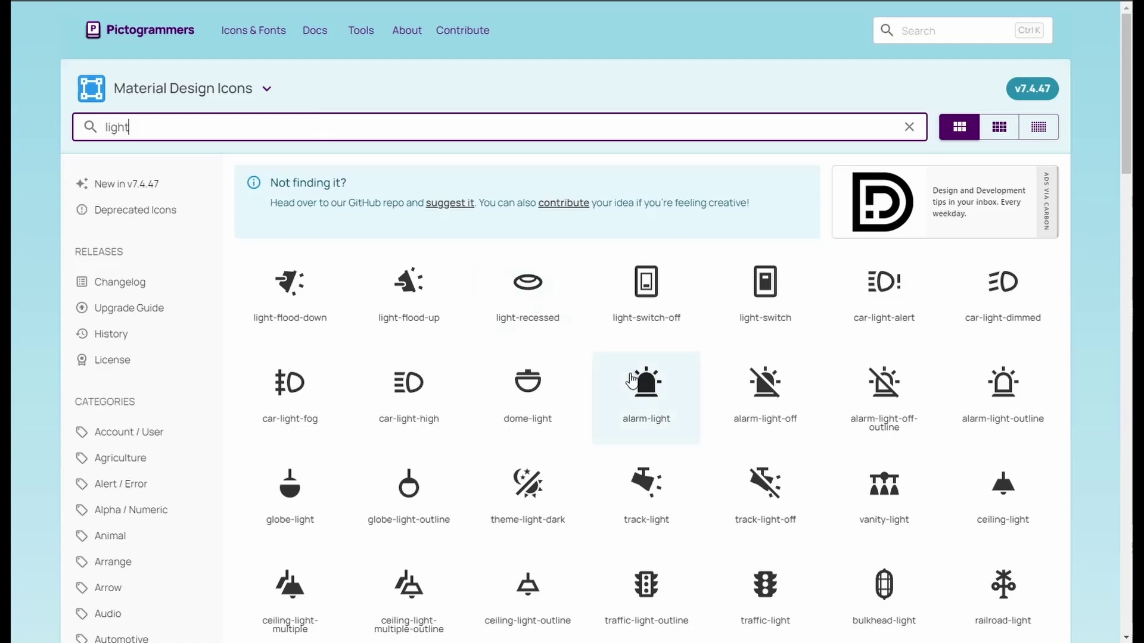
pyautogui.click(642, 384)
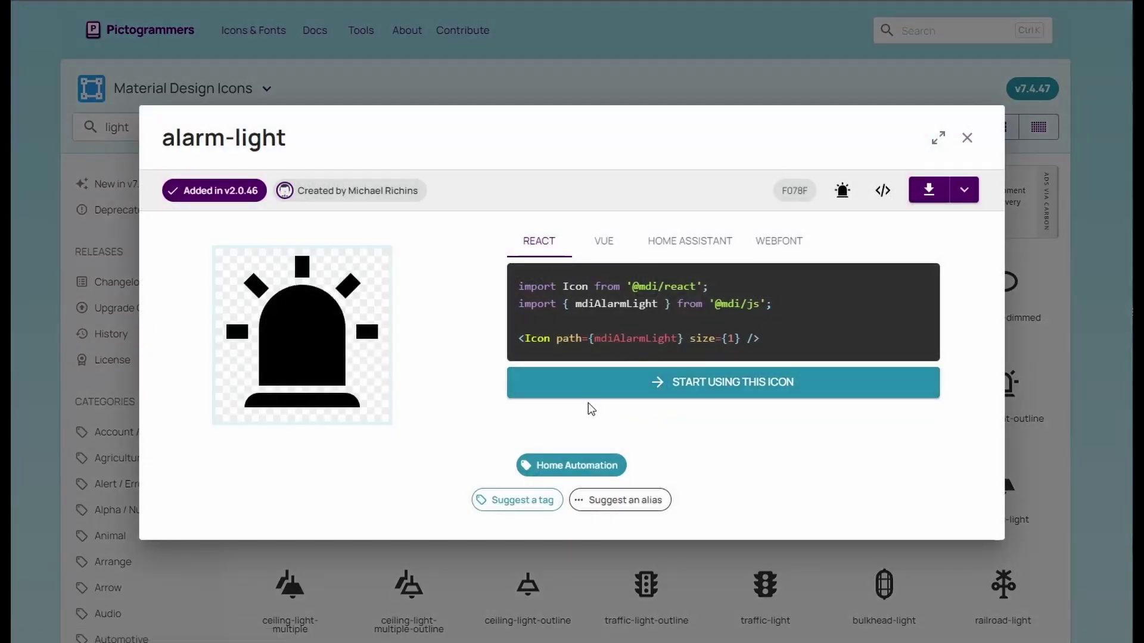
pyautogui.click(673, 249)
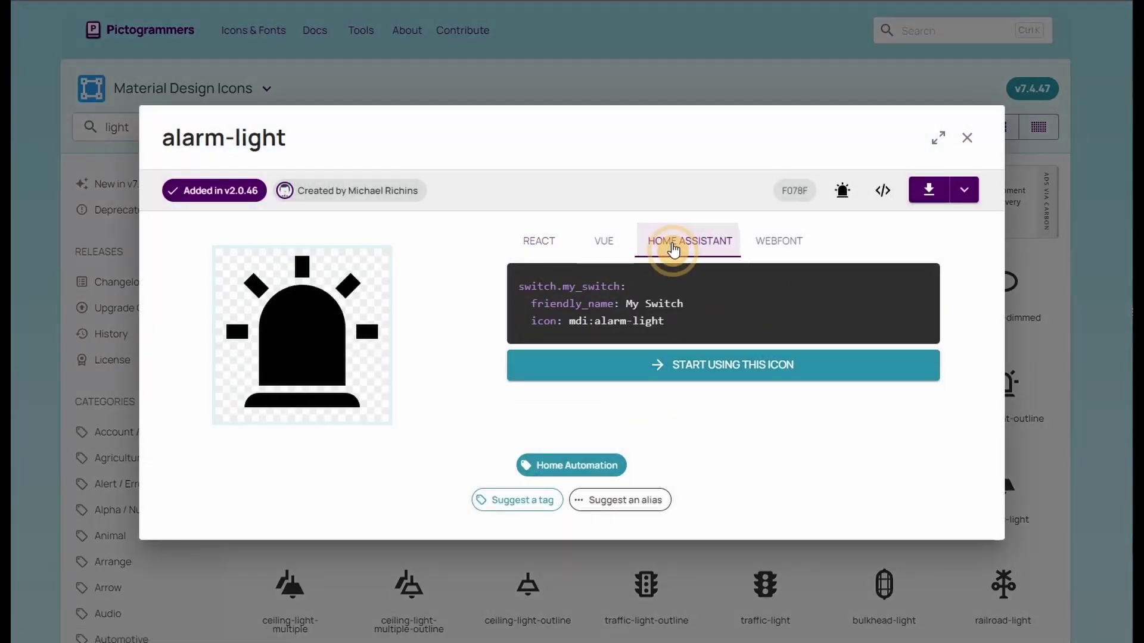
pyautogui.moveTo(664, 321); pyautogui.dragTo(570, 325)
pyautogui.hotkey('ctrl', 'c')
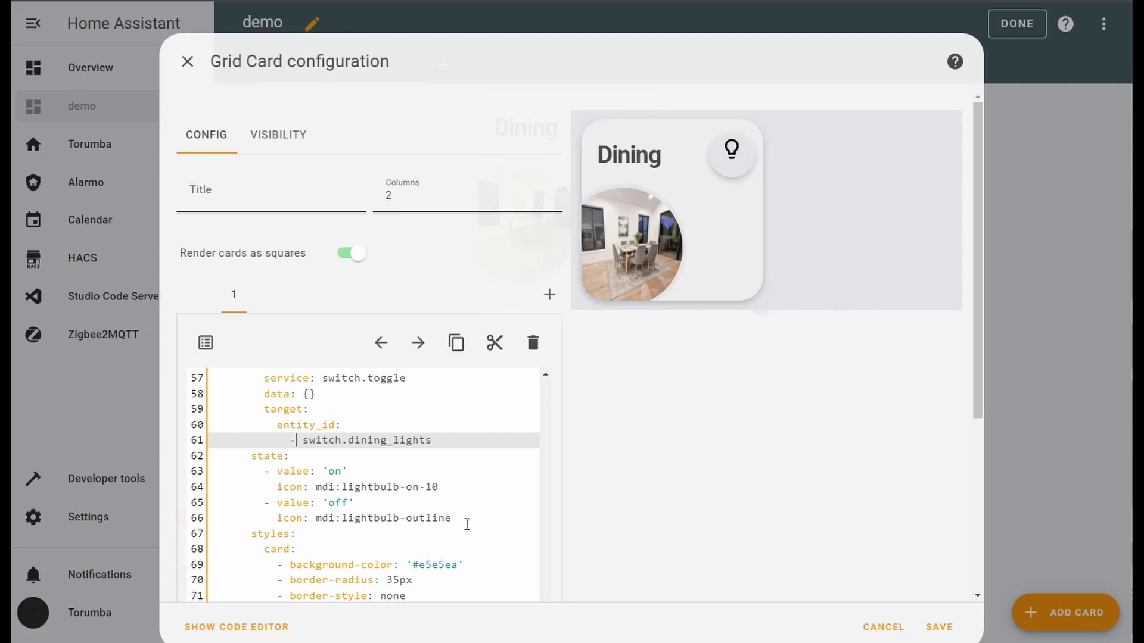
# Try mdi:alarm-light as the off-state icon on line 66, then revert to mdi:lightbulb-outline
pyautogui.click(461, 520)
pyautogui.moveTo(462, 520); pyautogui.dragTo(319, 524)
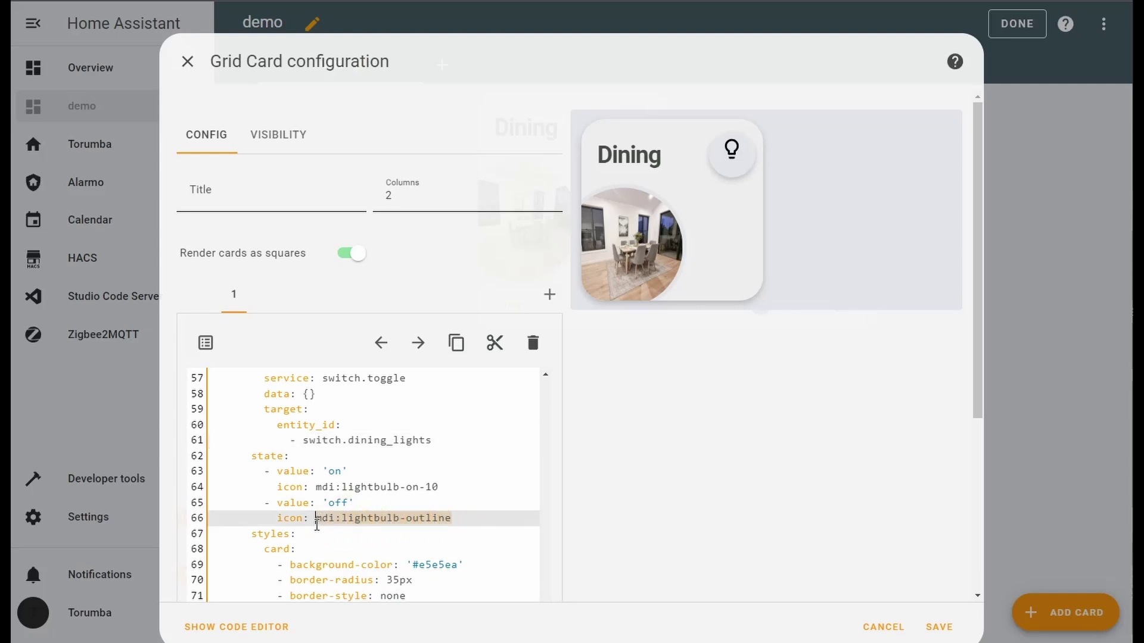
pyautogui.hotkey('ctrl', 'v')
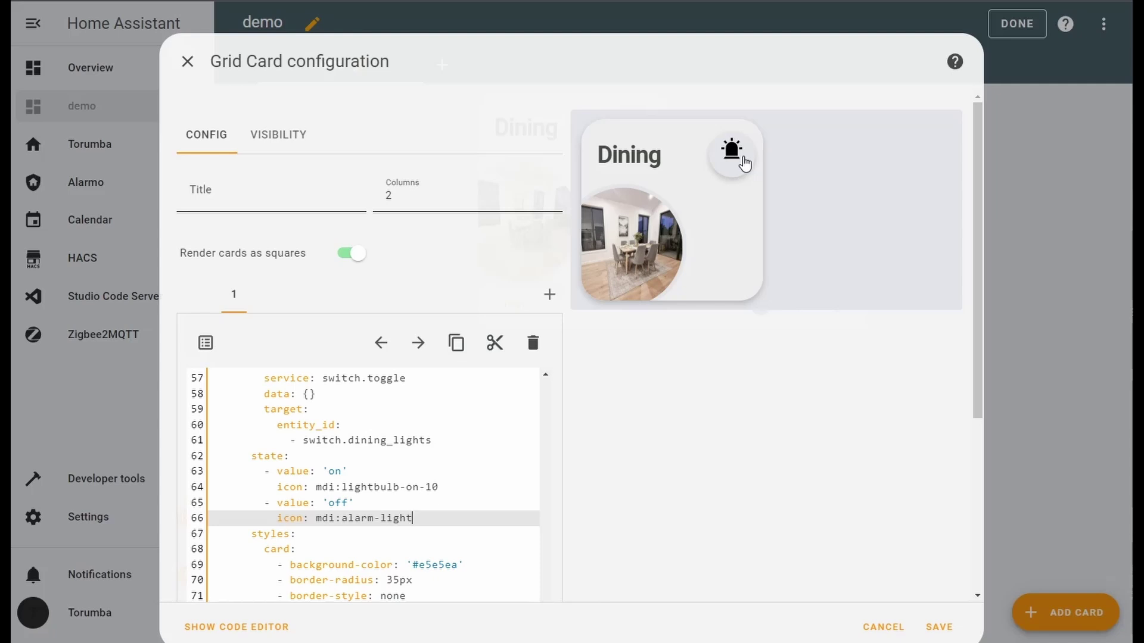
pyautogui.hotkey('ctrl', 'z')
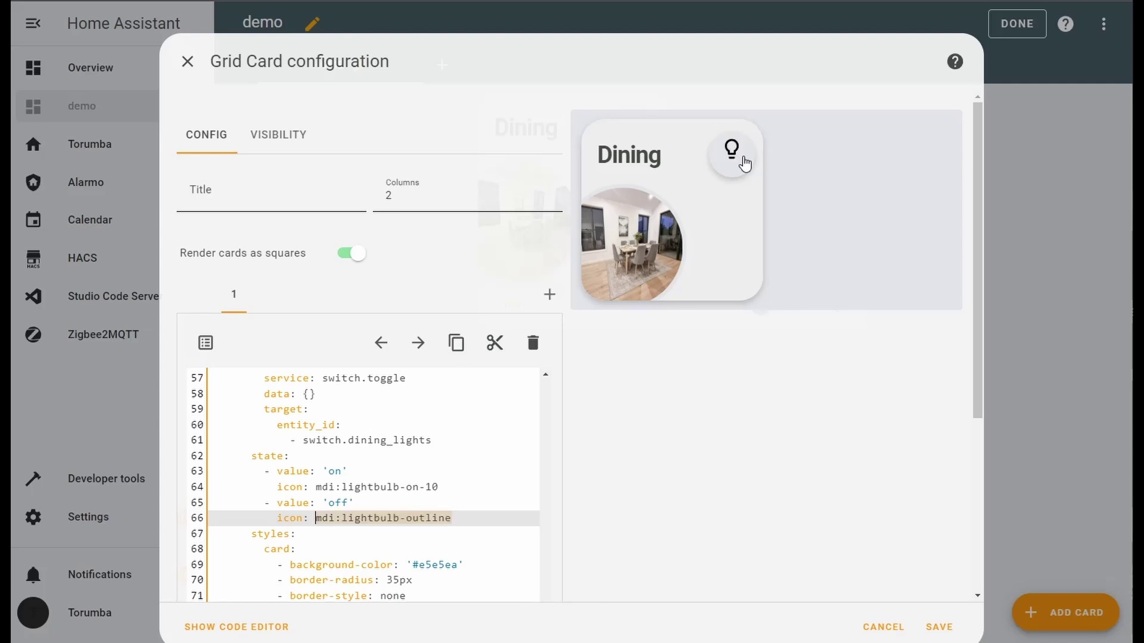
pyautogui.scroll(-5, 444, 434)
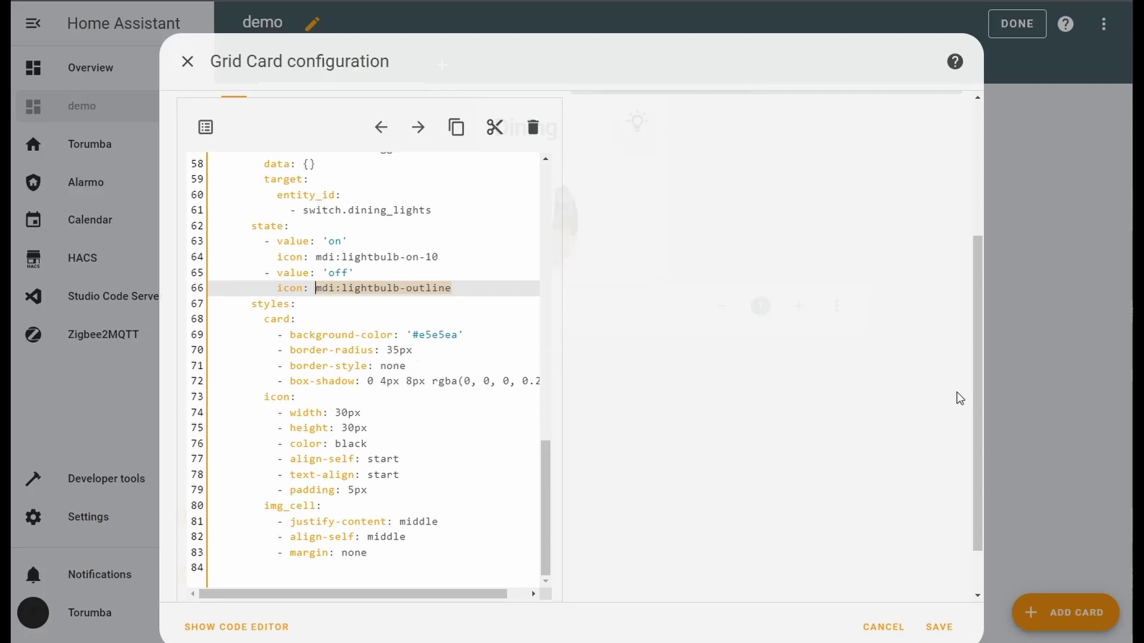
pyautogui.moveTo(973, 370); pyautogui.dragTo(989, 259)
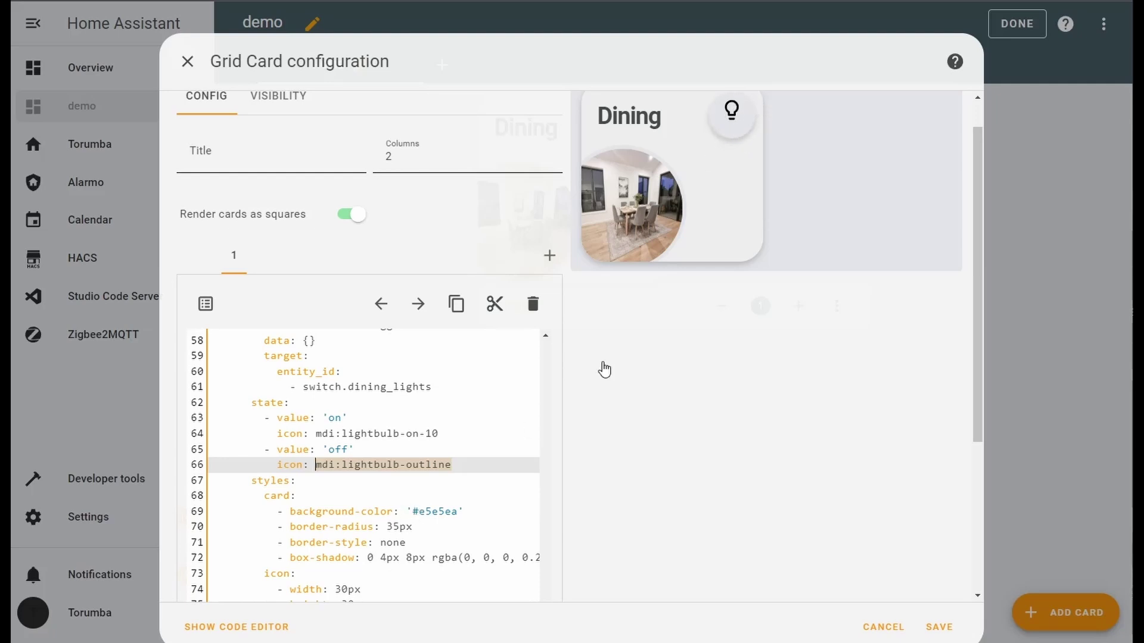
pyautogui.click(434, 514)
pyautogui.moveTo(466, 511); pyautogui.dragTo(394, 513)
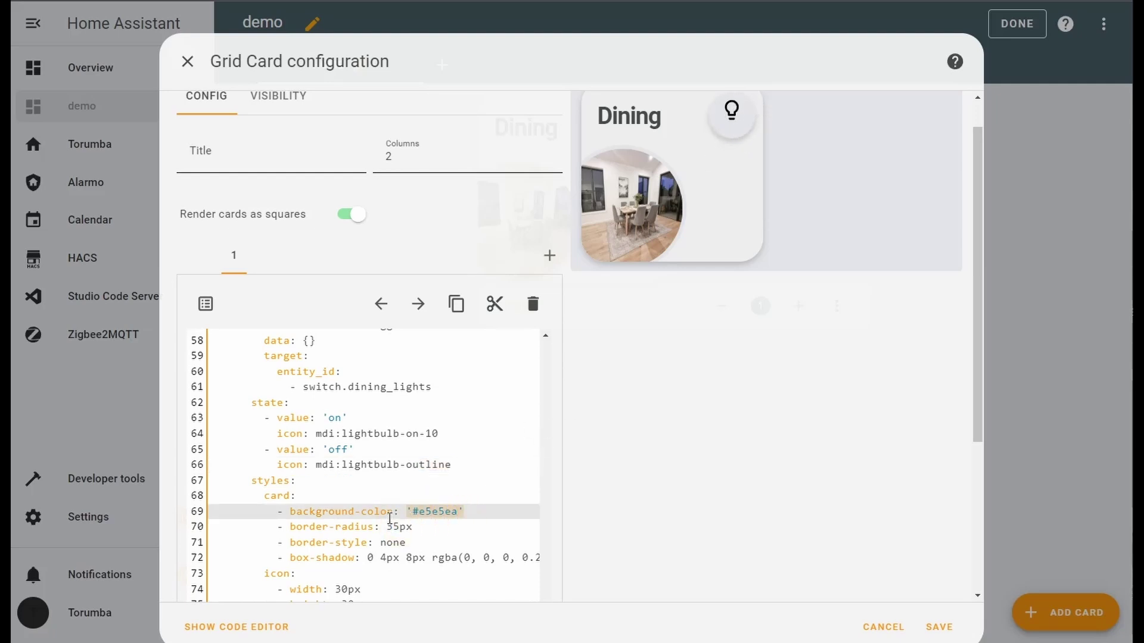
pyautogui.write('black')
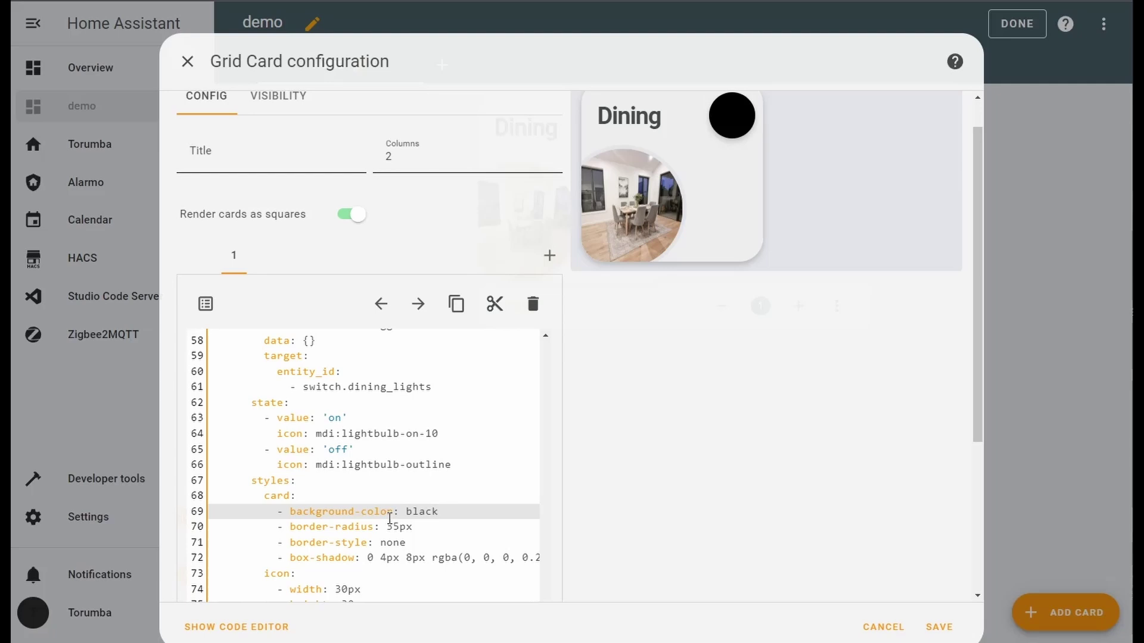
pyautogui.hotkey('ctrl', 'z')
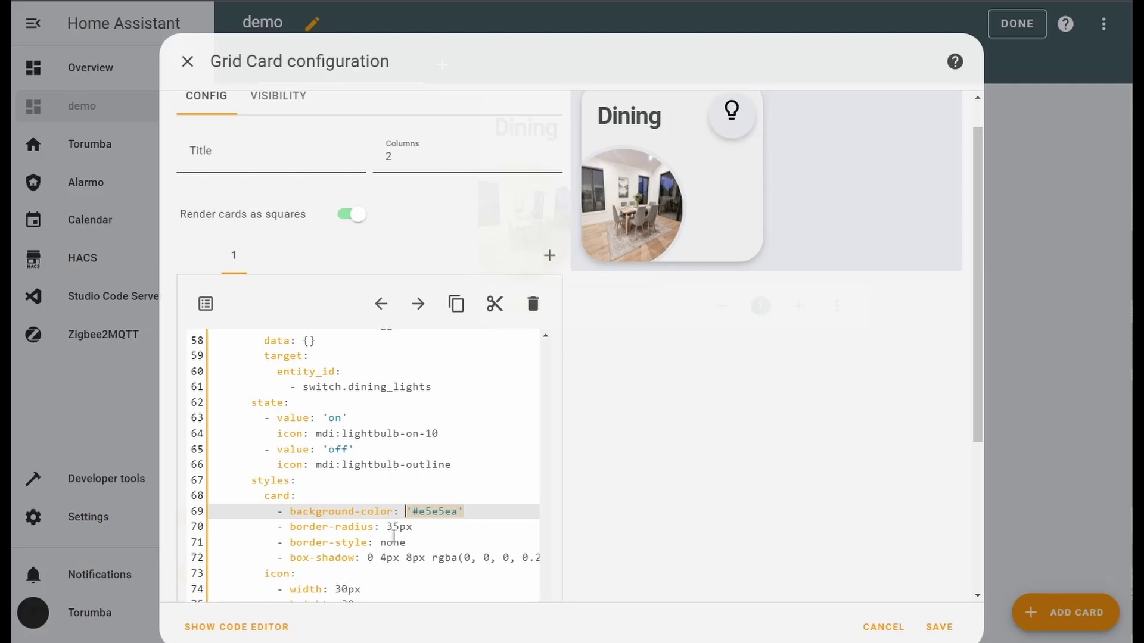
pyautogui.scroll(-3, 603, 507)
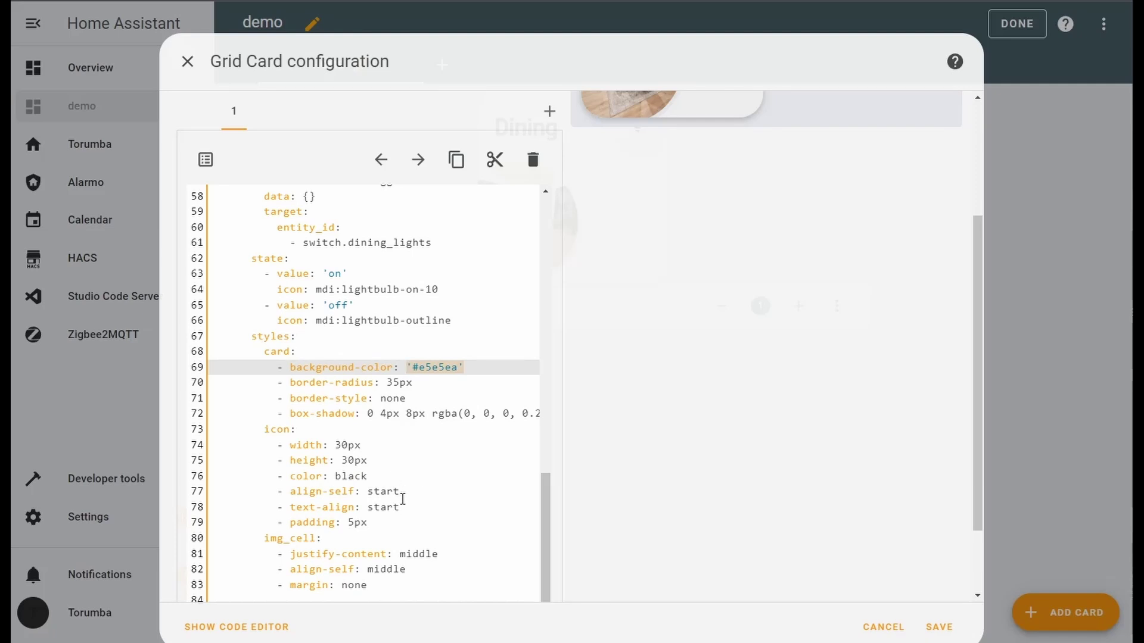
pyautogui.scroll(-2, 446, 500)
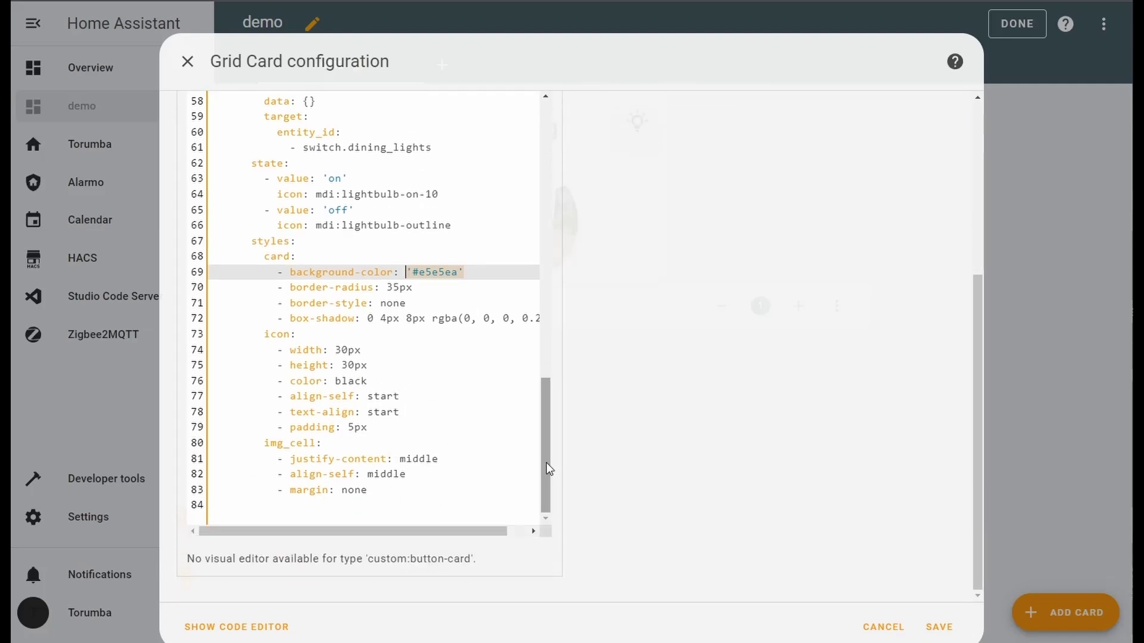
pyautogui.moveTo(410, 499); pyautogui.dragTo(223, 331)
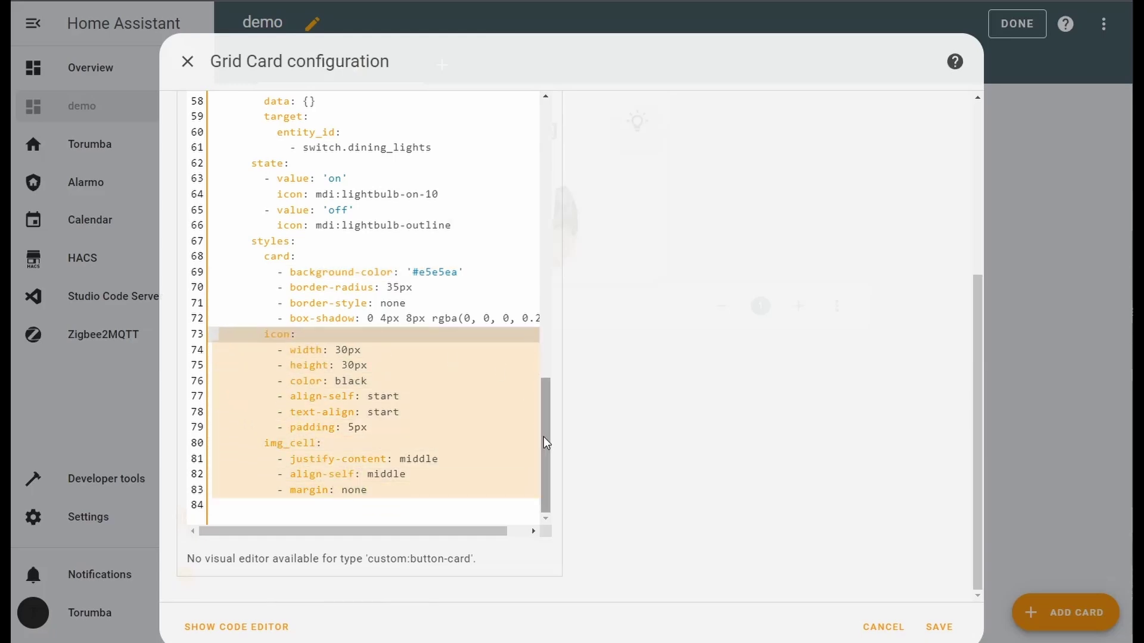
pyautogui.moveTo(544, 443); pyautogui.dragTo(536, 498)
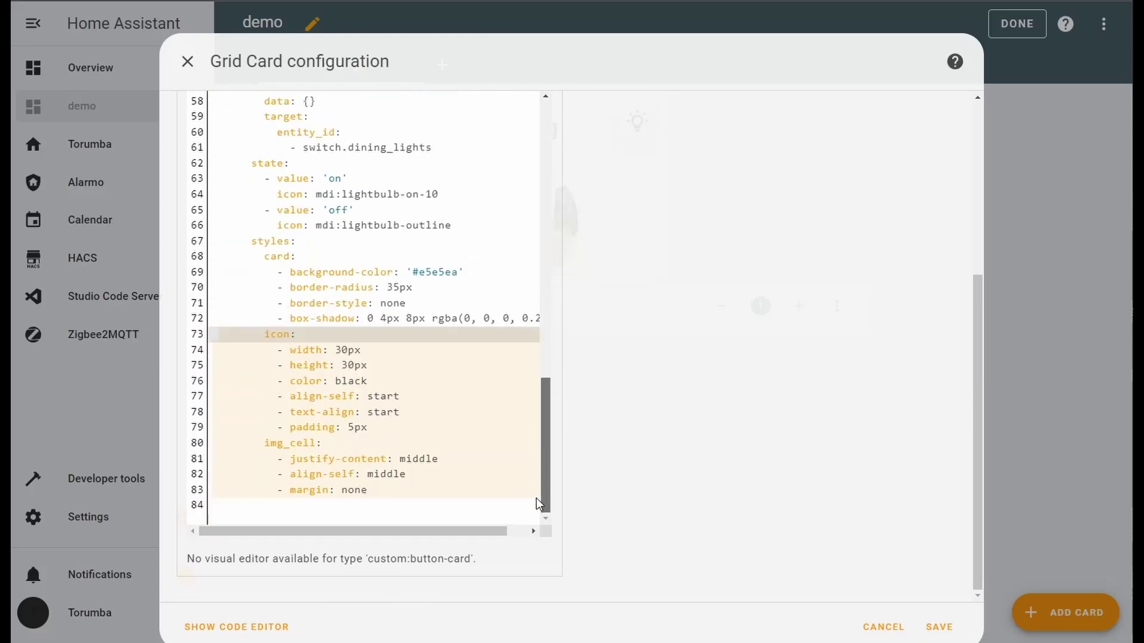
pyautogui.click(509, 446)
pyautogui.scroll(10, 500, 426)
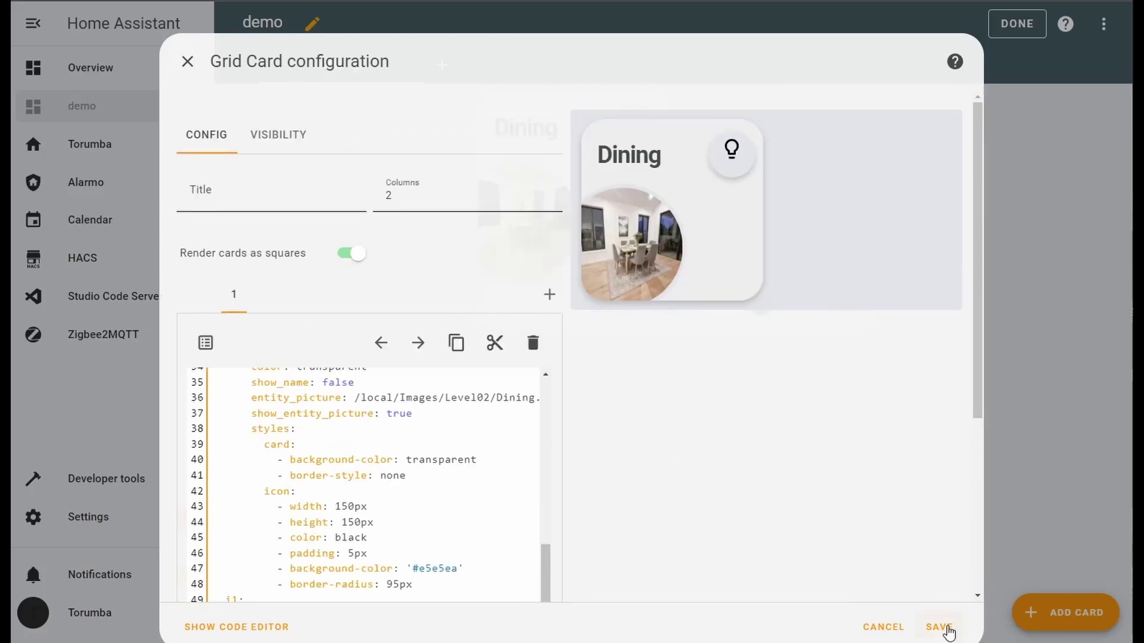
# Save the Dining card, then switch the dining lights on and back off with its bulb button
pyautogui.click(940, 626)
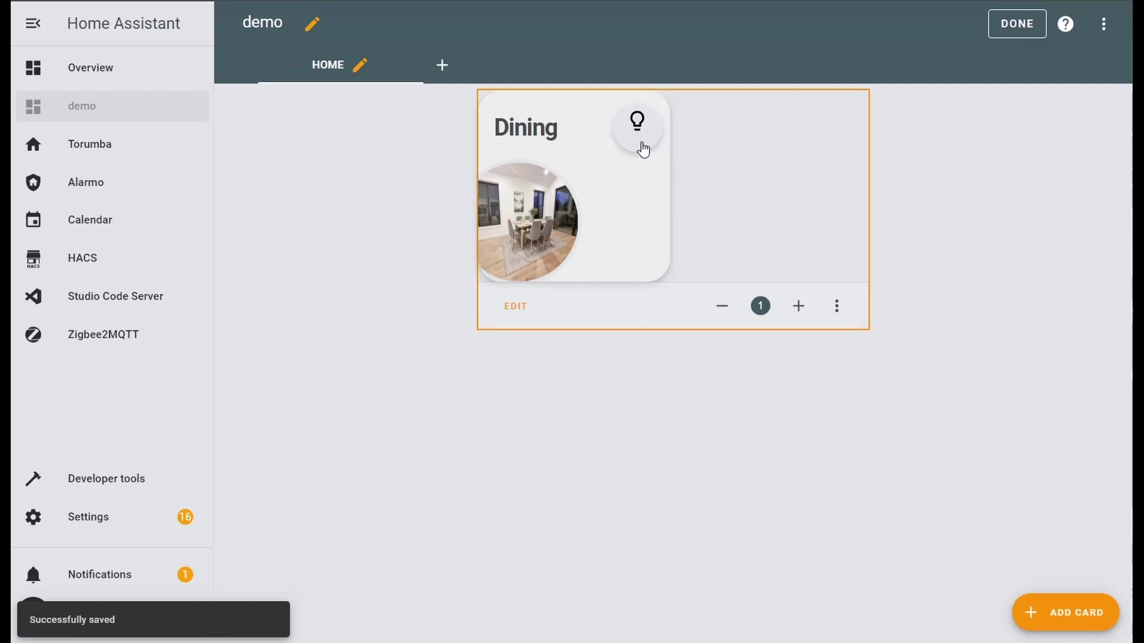
pyautogui.click(1022, 25)
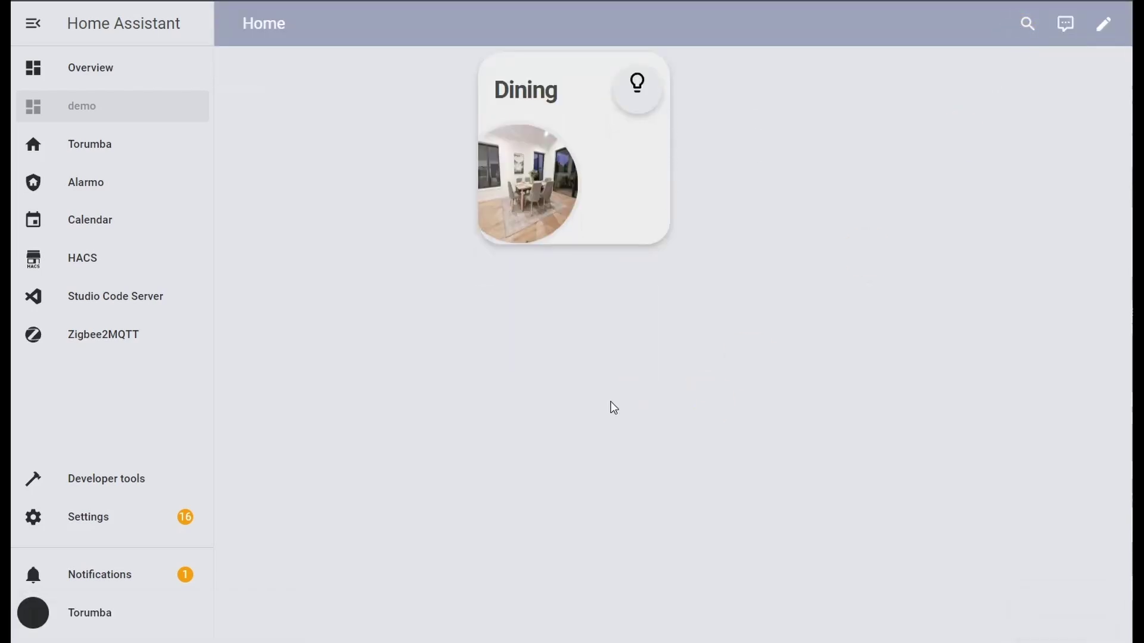
pyautogui.click(638, 102)
pyautogui.click(638, 100)
# Reopen the Dining card's YAML and paste a copy of the i1 light-button block after line 83
pyautogui.click(1102, 24)
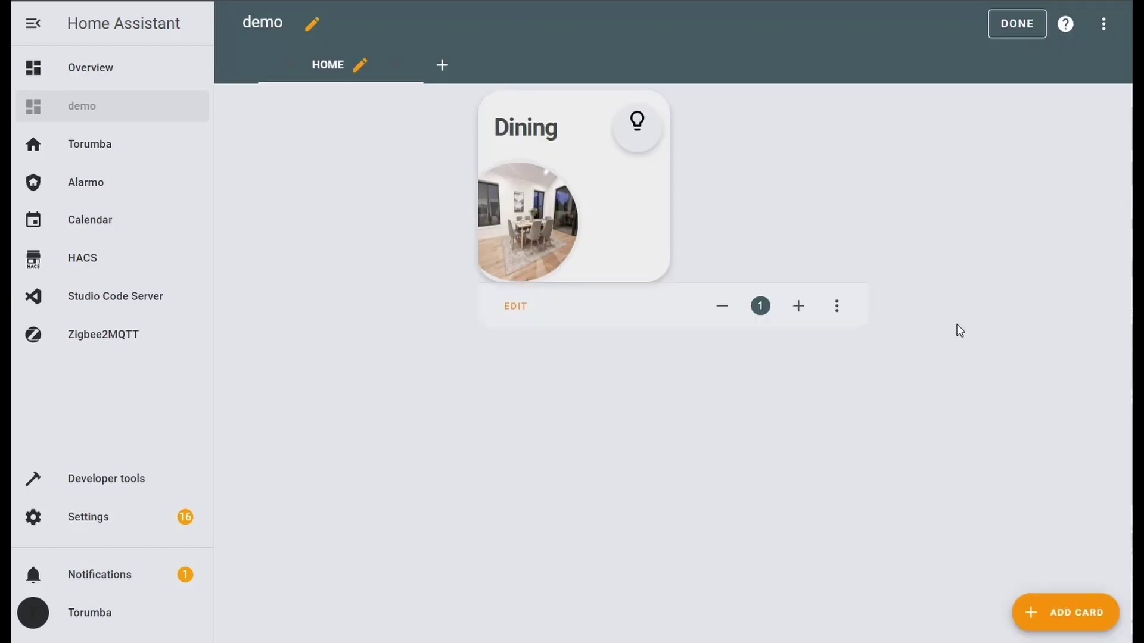
pyautogui.click(515, 307)
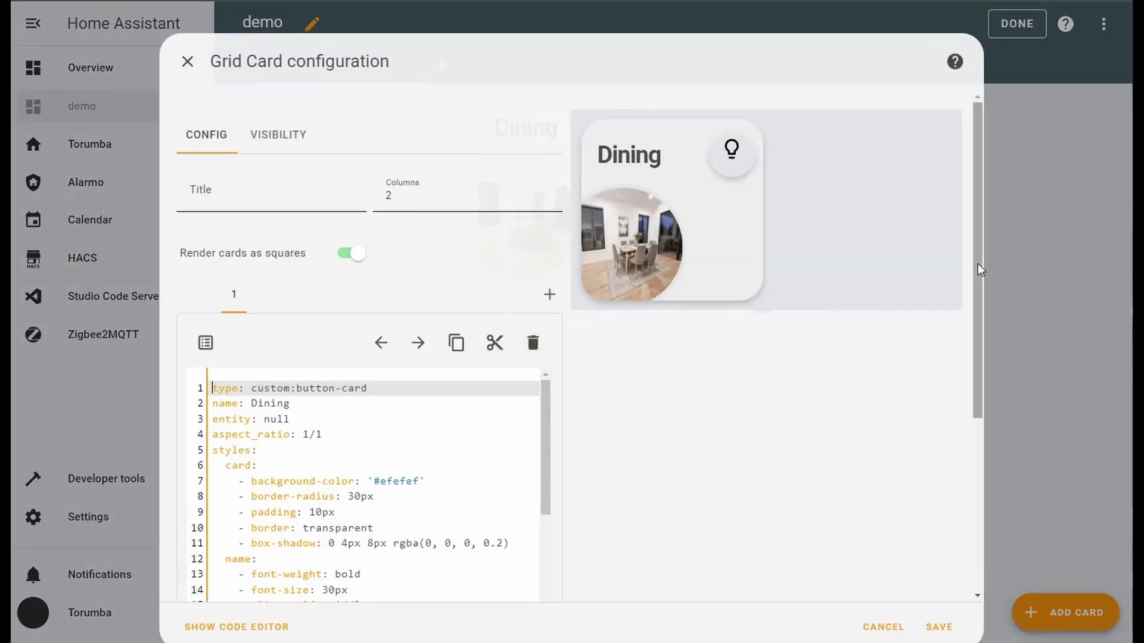
pyautogui.moveTo(962, 301); pyautogui.dragTo(968, 427)
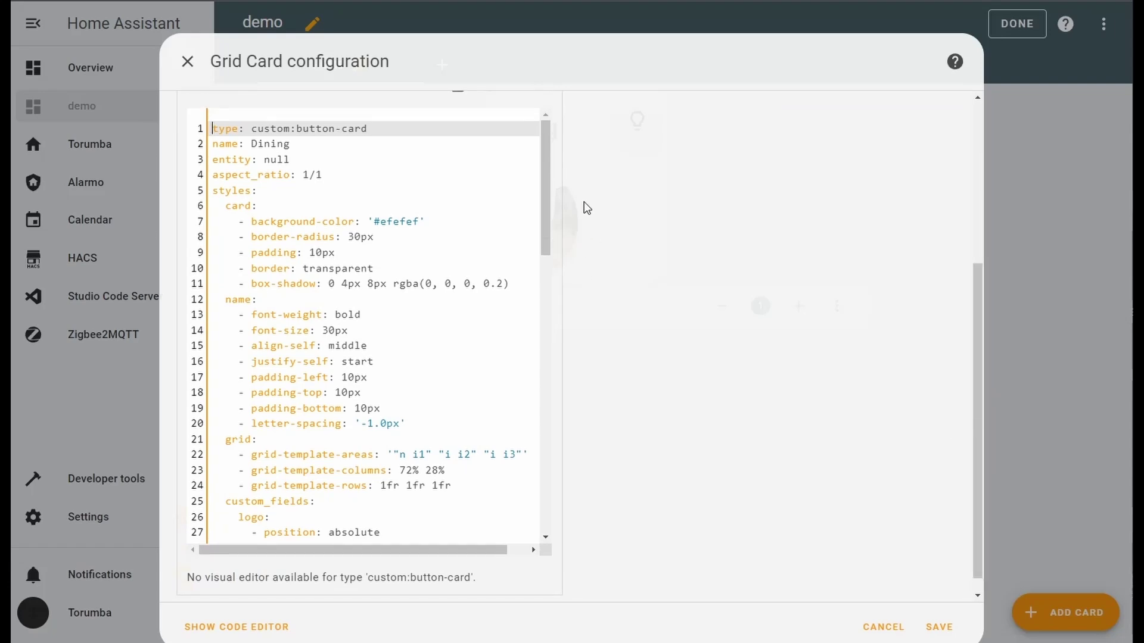
pyautogui.moveTo(543, 188); pyautogui.dragTo(531, 370)
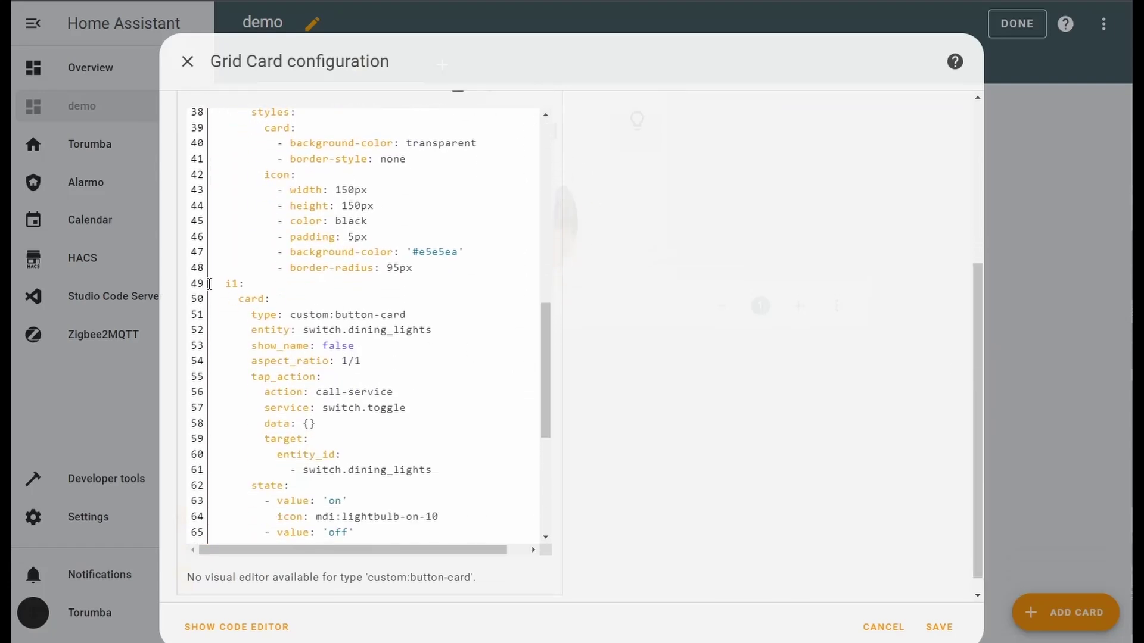
pyautogui.moveTo(209, 283); pyautogui.dragTo(402, 516)
pyautogui.hotkey('ctrl', 'c')
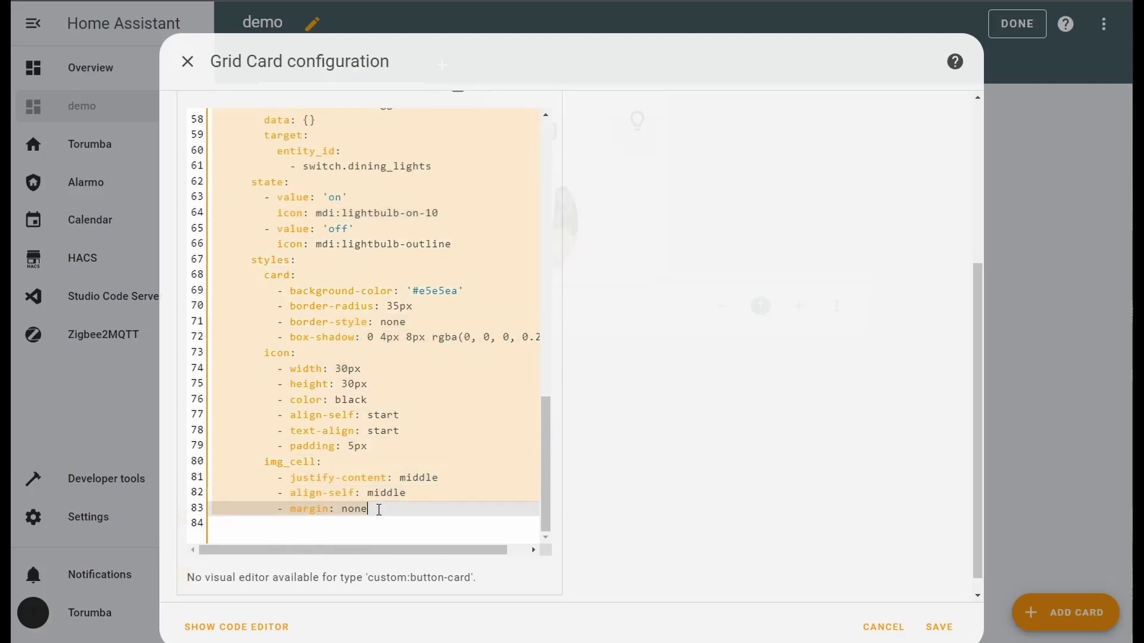
pyautogui.click(379, 510)
pyautogui.press('Return')
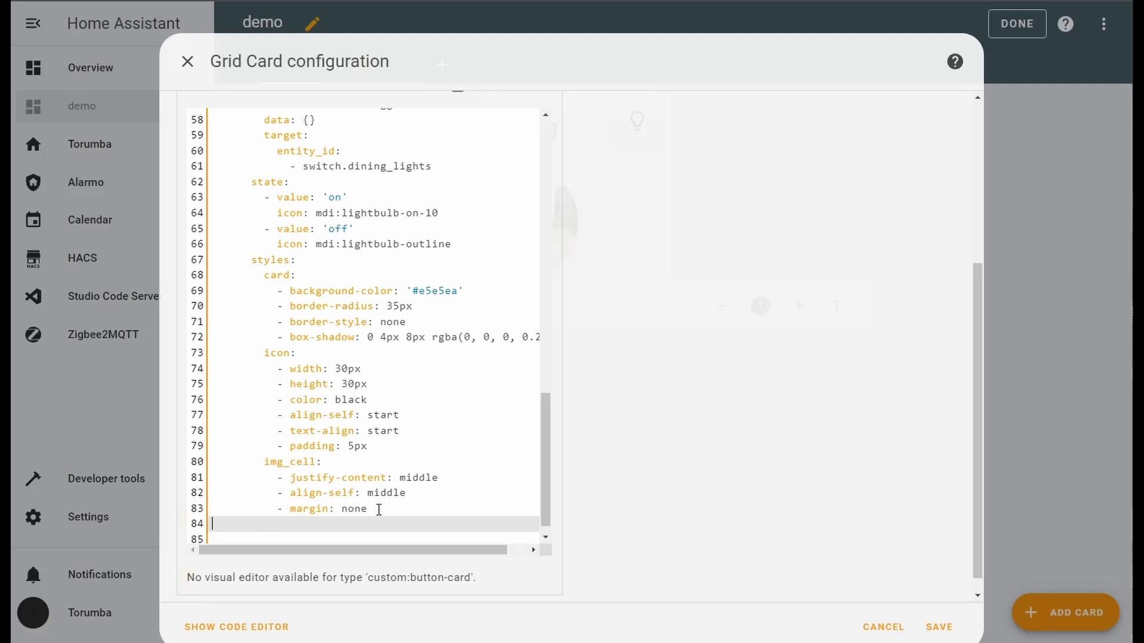
pyautogui.hotkey('ctrl', 'v')
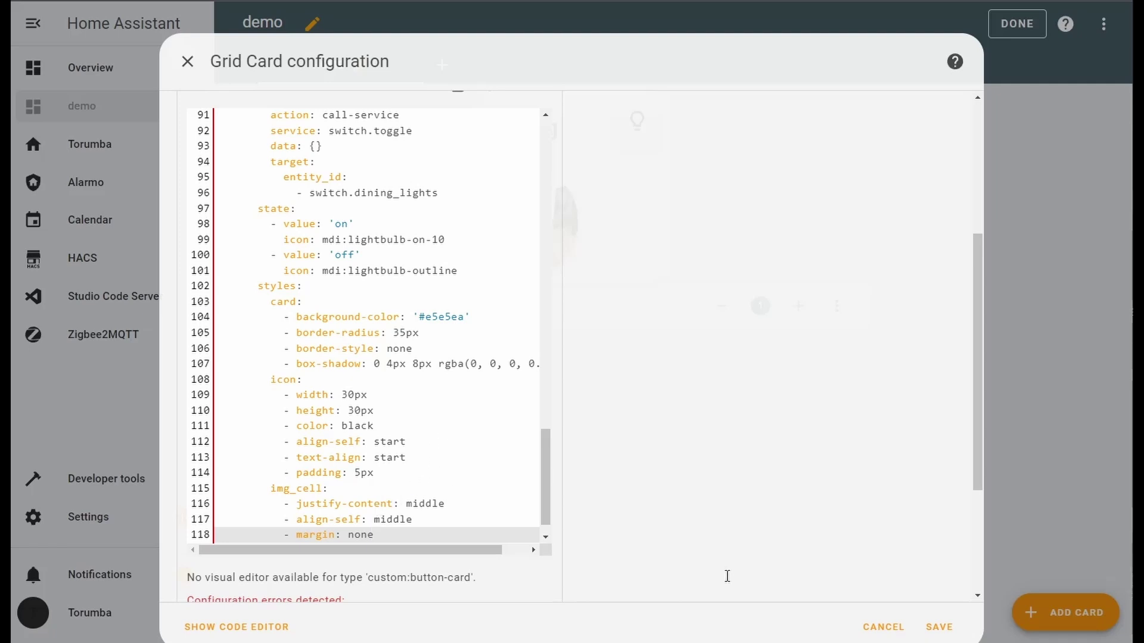
# Change the duplicated key on line 84 from i1 to i2 and look over the YAML
pyautogui.scroll(-2, 523, 563)
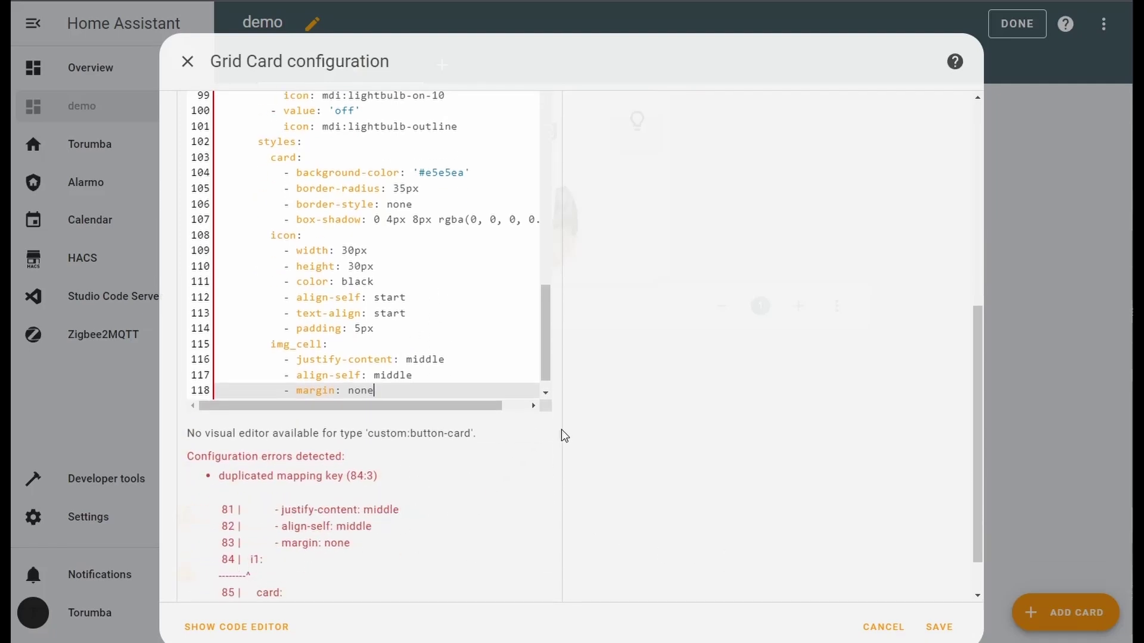
pyautogui.scroll(1, 564, 352)
pyautogui.moveTo(546, 398); pyautogui.dragTo(561, 317)
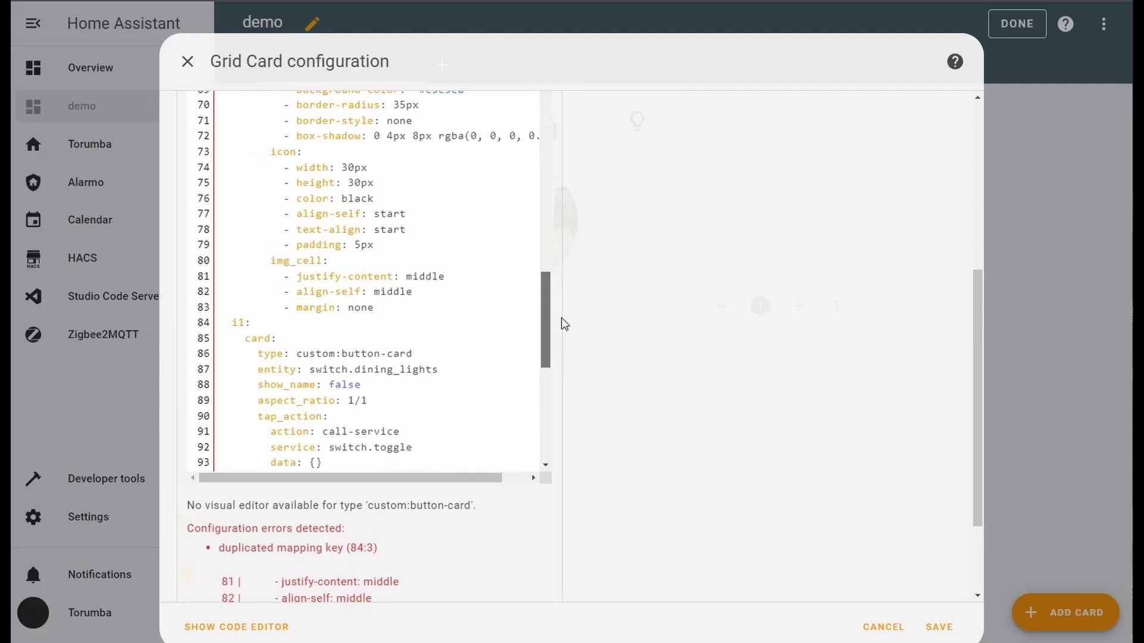
pyautogui.click(238, 322)
pyautogui.press('Delete')
pyautogui.write('2')
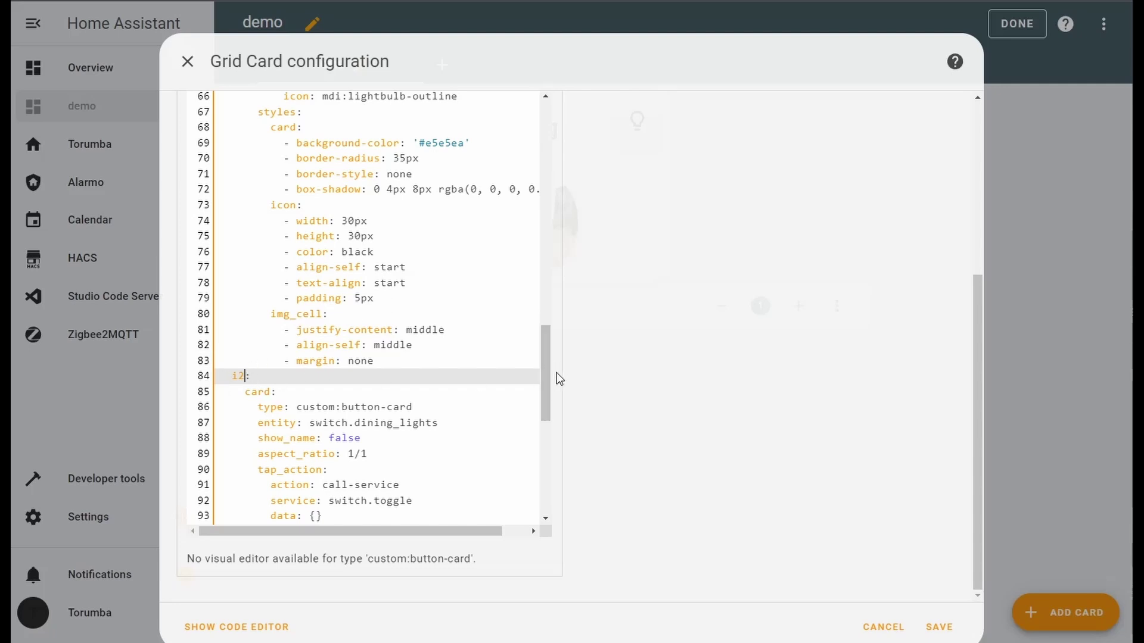
pyautogui.moveTo(545, 376); pyautogui.dragTo(545, 192)
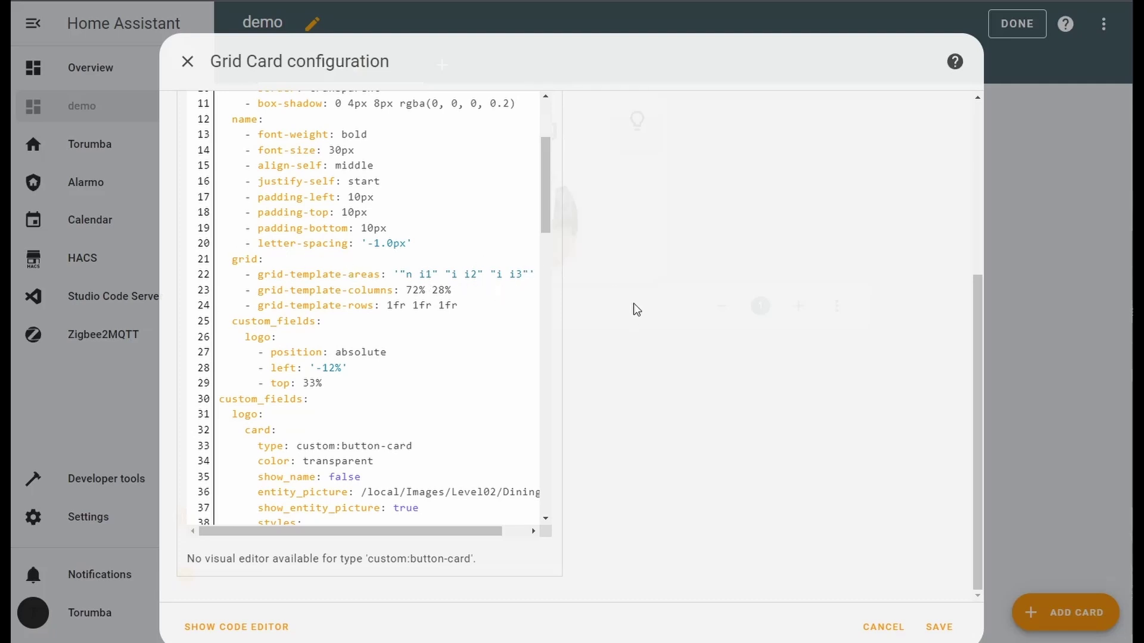
pyautogui.moveTo(546, 216); pyautogui.dragTo(543, 417)
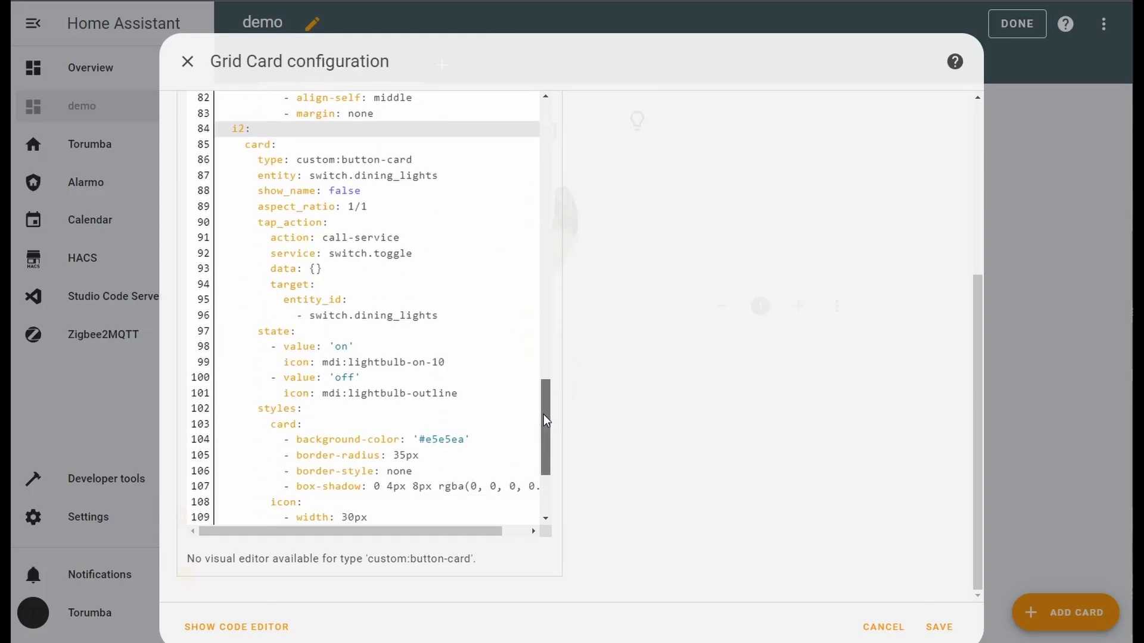
# Save the Grid card configuration containing the second light button
pyautogui.click(925, 627)
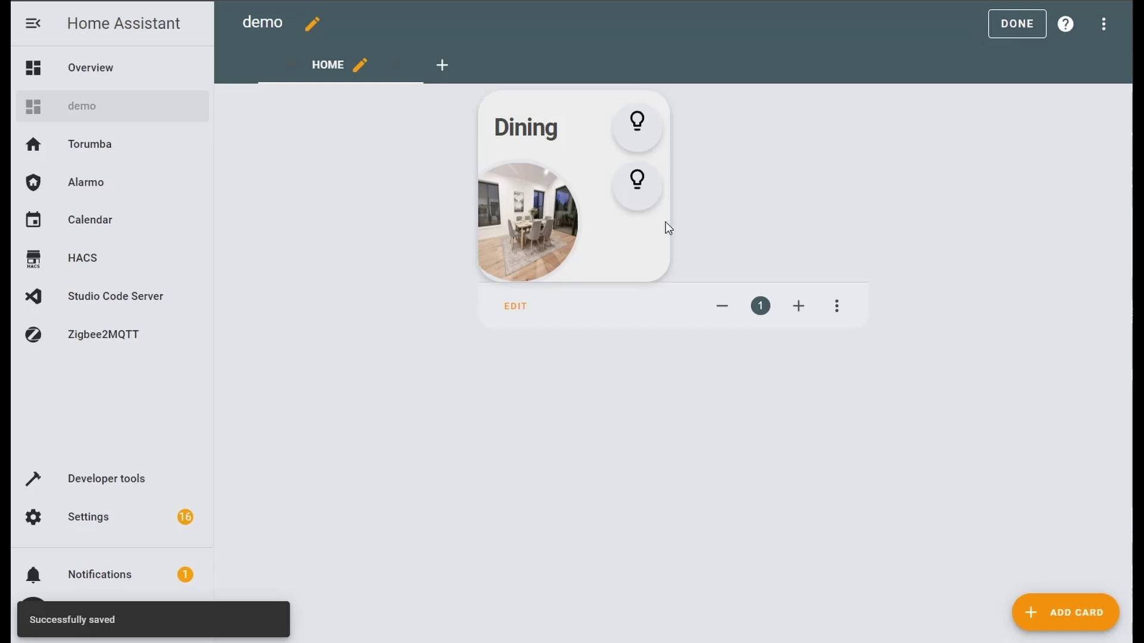